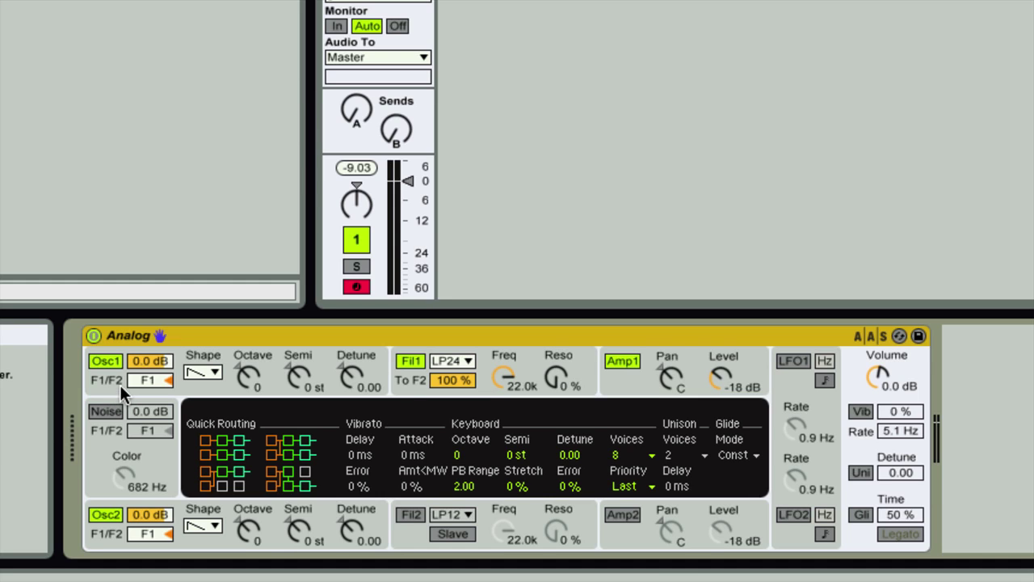
# Examine the parameter displays of oscillator 1, filter 1, amp 1, the LFOs and the global section.
pyautogui.click(215, 394)
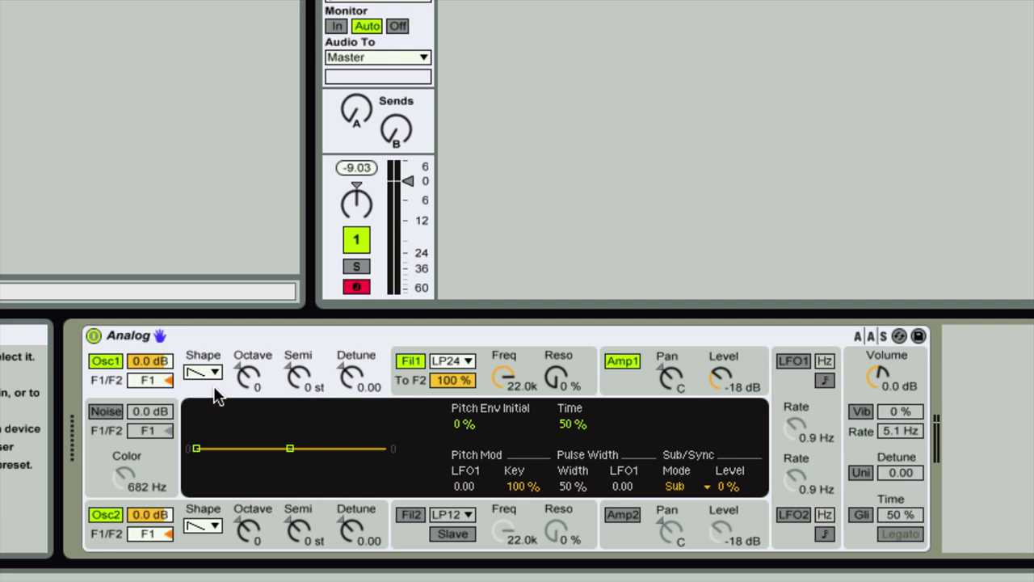
pyautogui.click(469, 384)
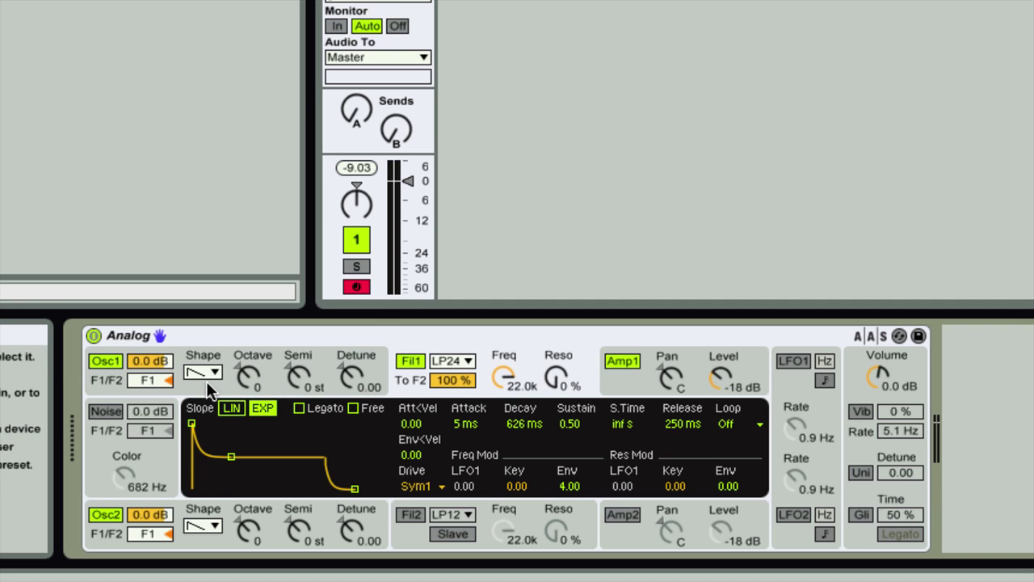
pyautogui.click(613, 383)
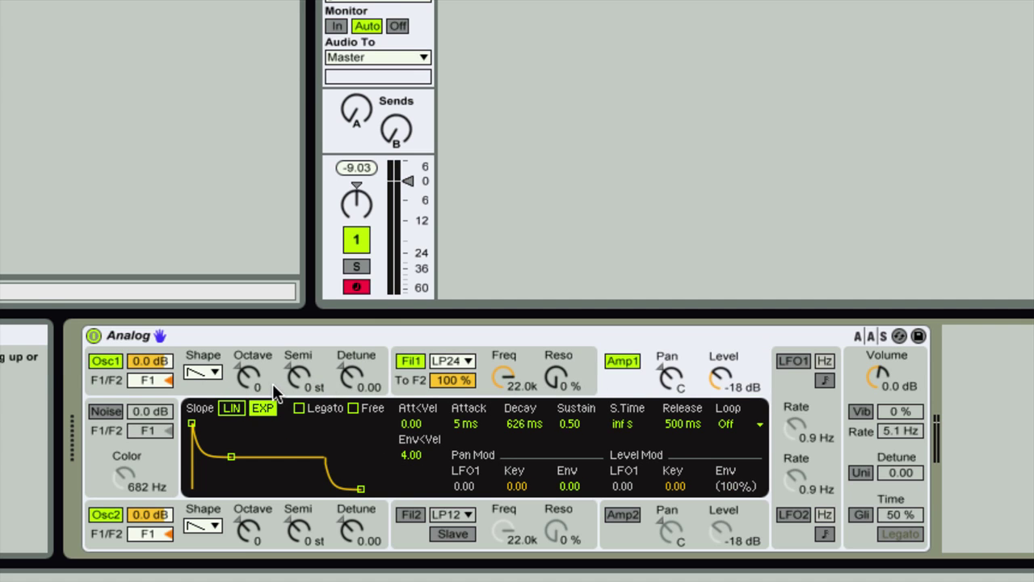
pyautogui.click(189, 391)
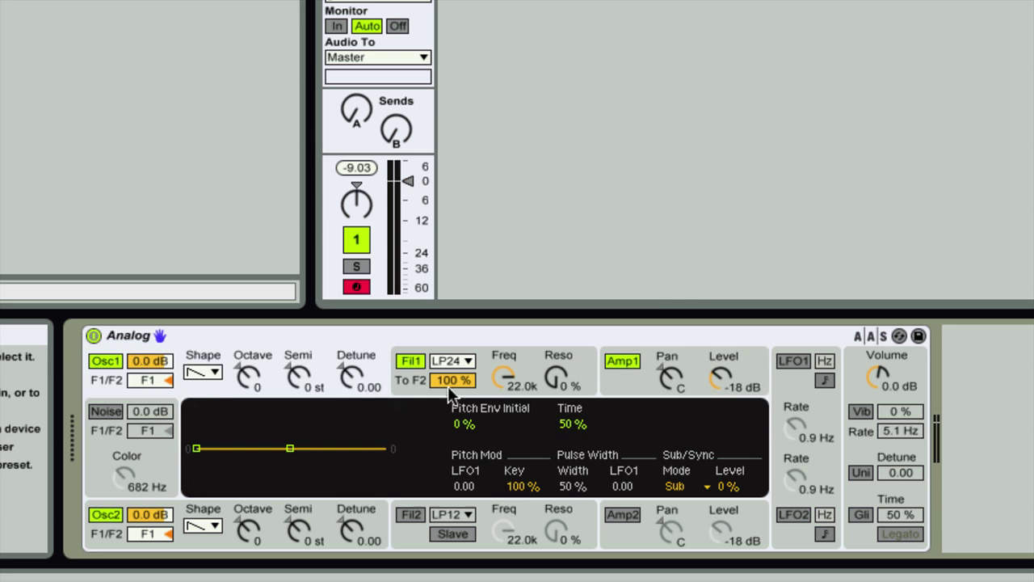
pyautogui.click(477, 387)
pyautogui.click(635, 386)
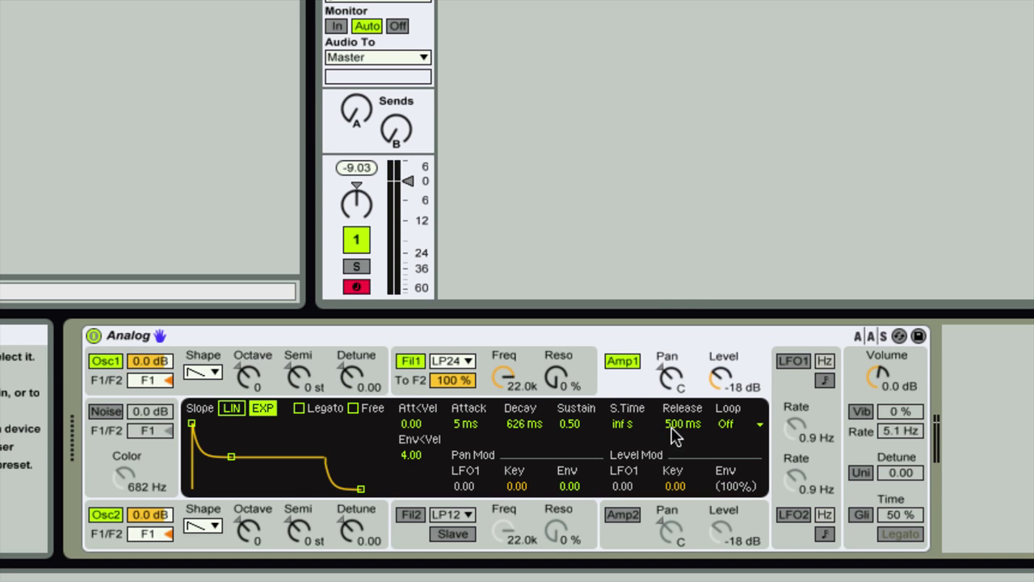
pyautogui.click(788, 392)
pyautogui.click(854, 398)
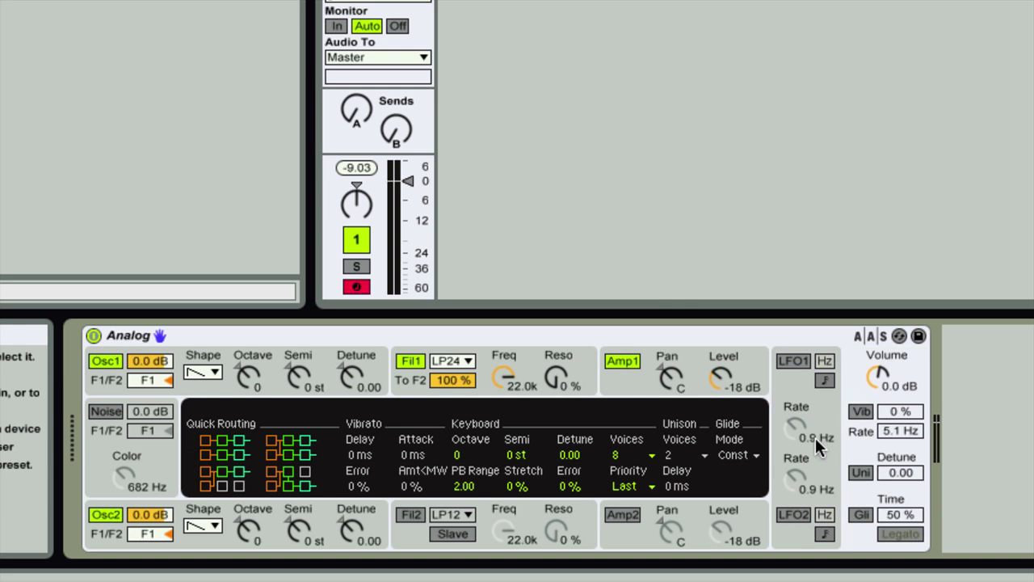
# Compare the display settings of oscillator 1, both filters and both amplifiers.
pyautogui.click(217, 384)
pyautogui.click(426, 389)
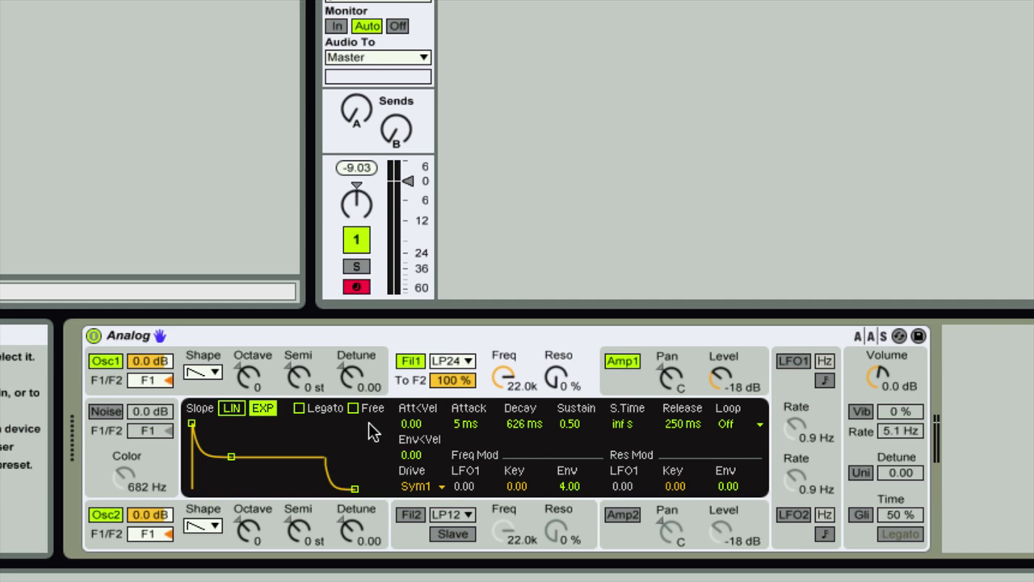
pyautogui.click(193, 395)
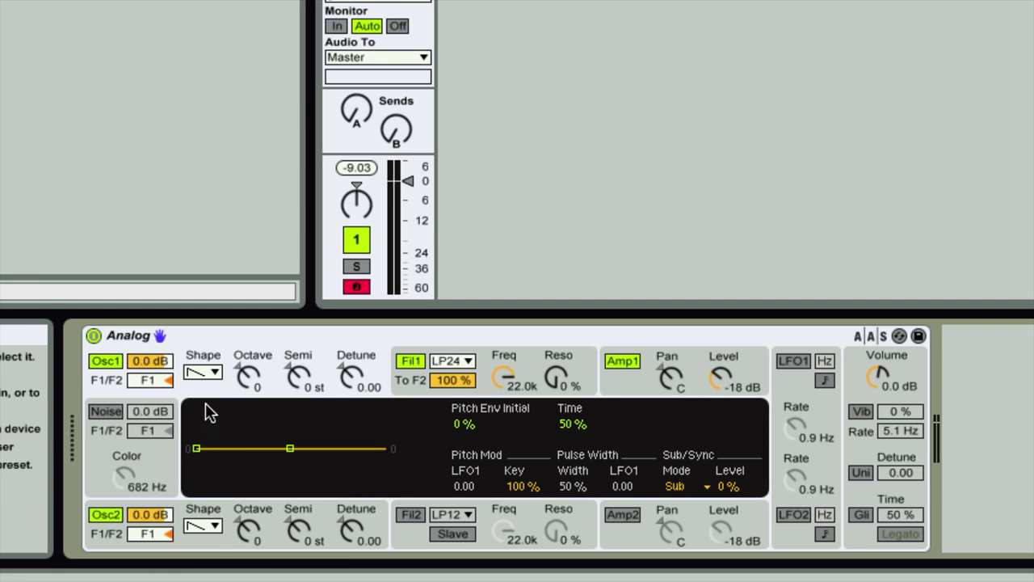
pyautogui.click(427, 385)
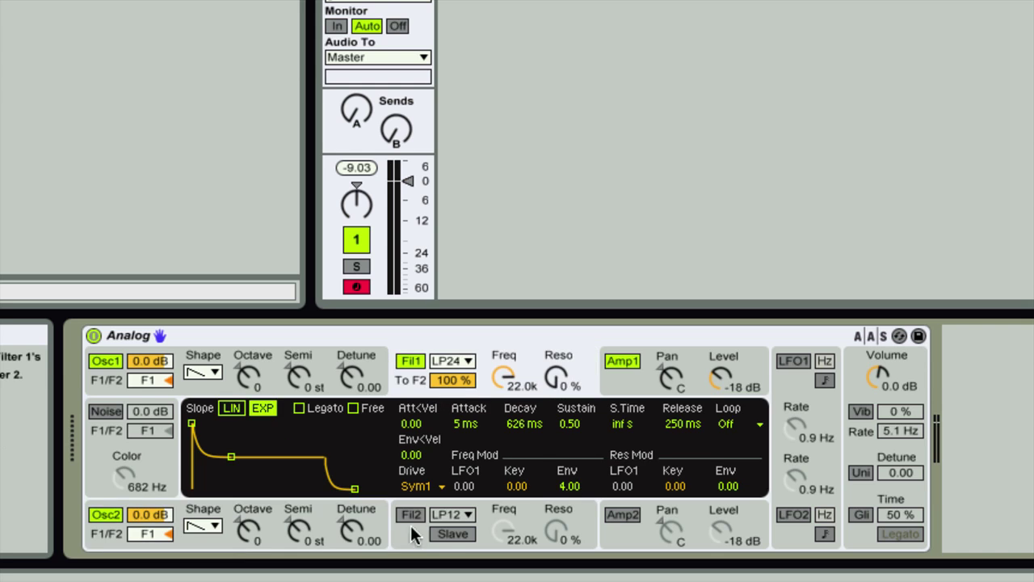
pyautogui.click(436, 526)
pyautogui.click(657, 384)
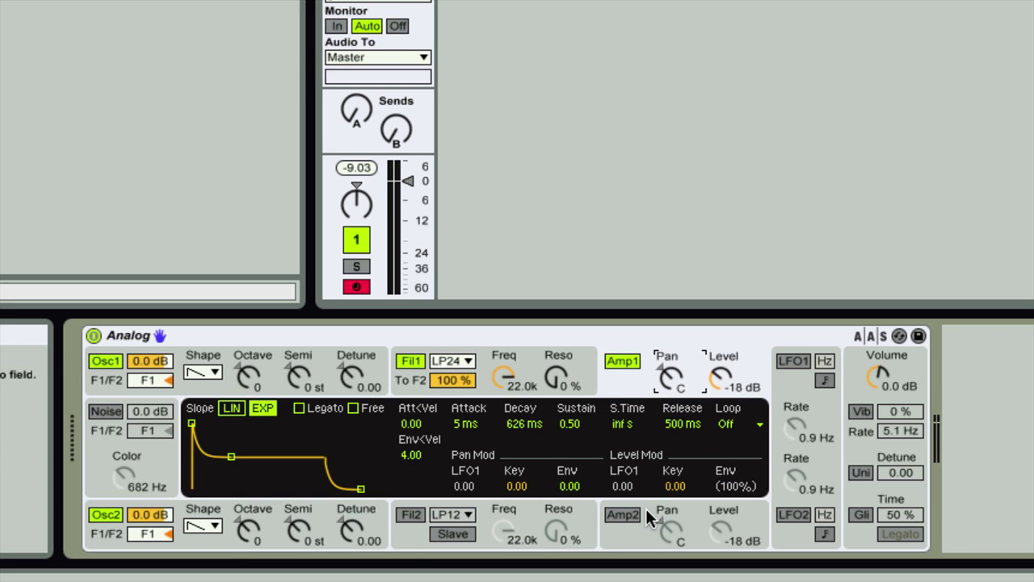
pyautogui.click(637, 528)
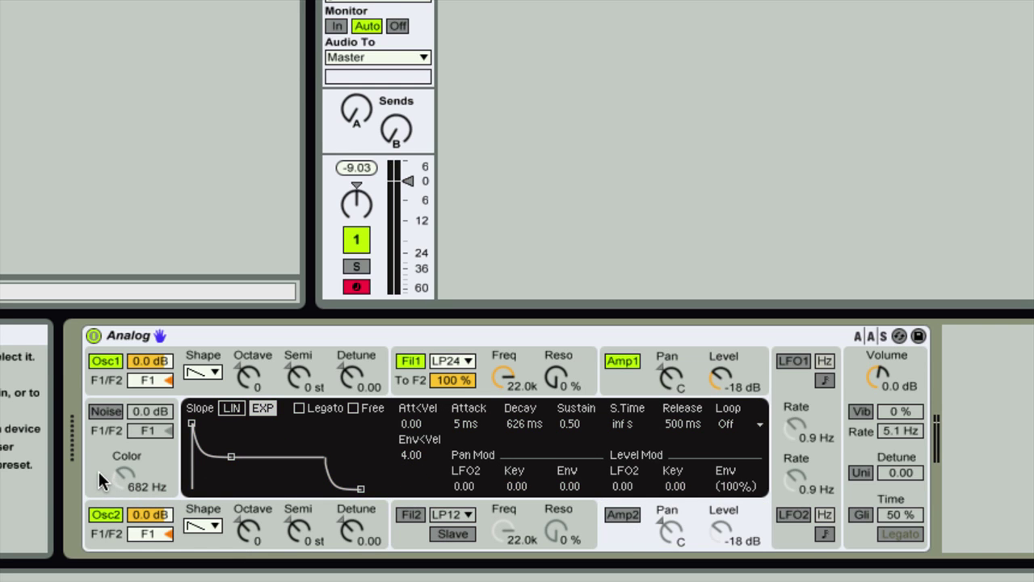
# Try the noise generator while viewing the LFO, global and oscillator 1 settings, and switch the noise back off.
pyautogui.click(104, 411)
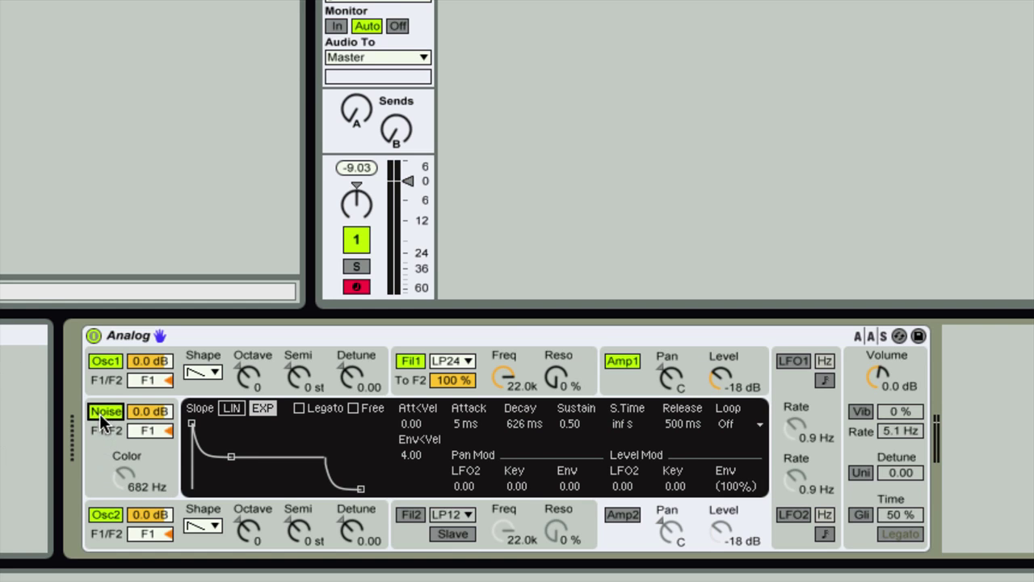
pyautogui.click(790, 385)
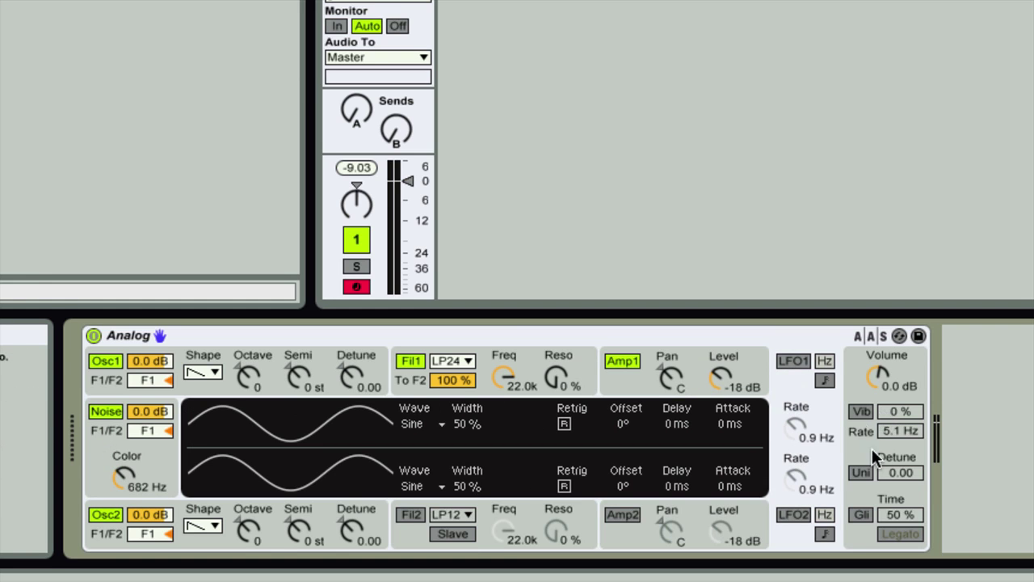
pyautogui.click(859, 386)
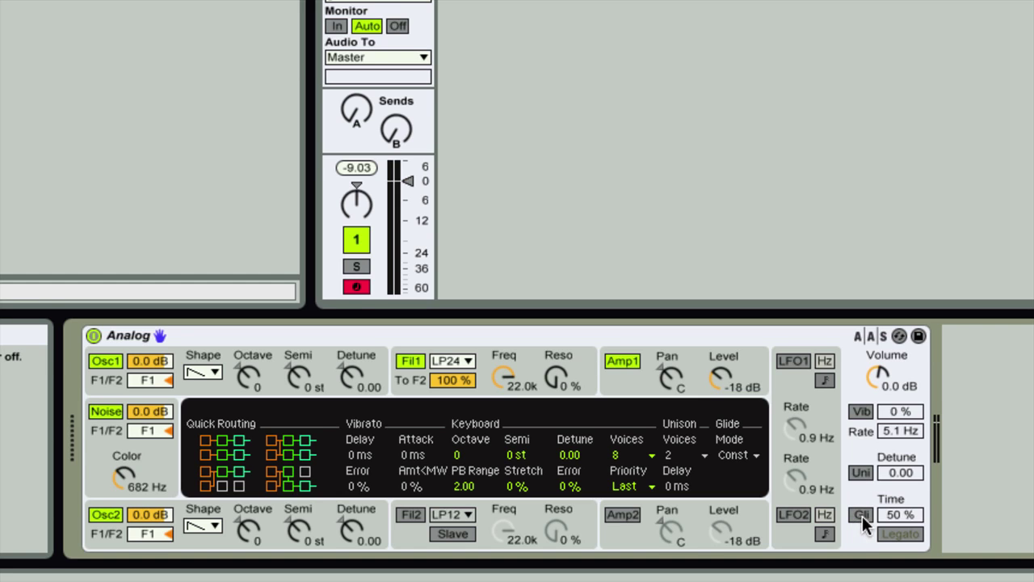
pyautogui.click(198, 387)
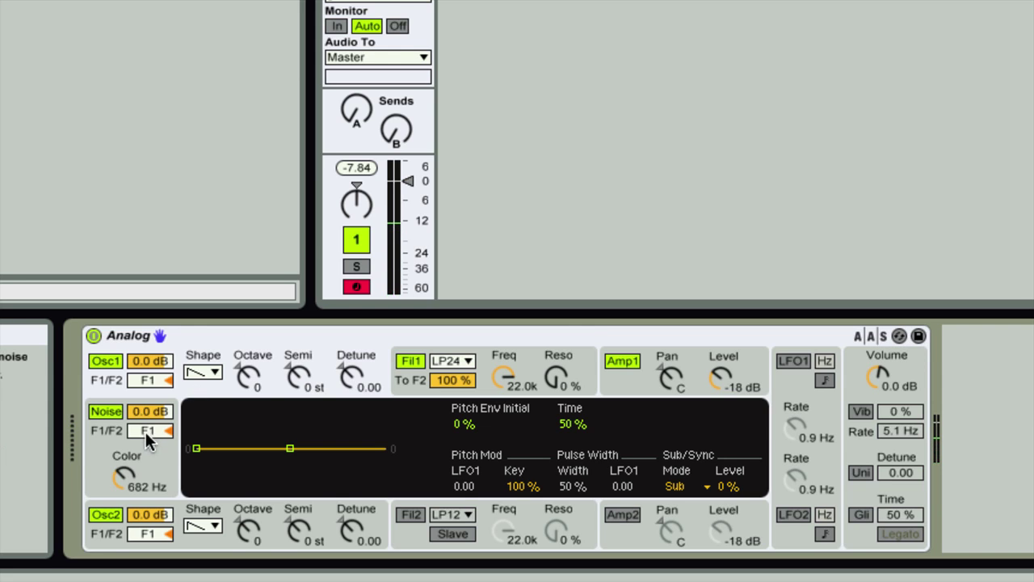
pyautogui.click(109, 413)
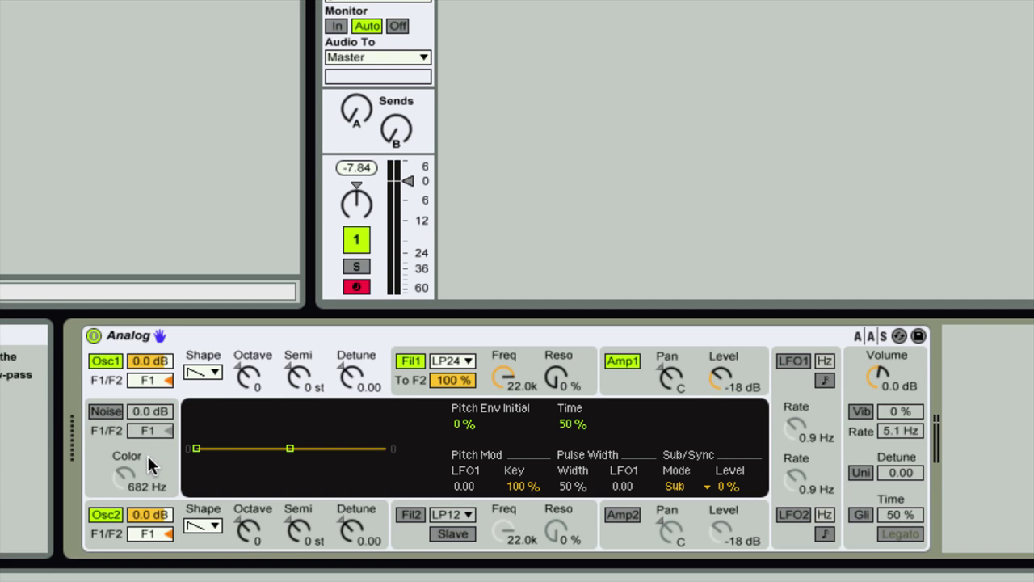
# Switch off oscillator 2 and lower oscillator 1's level to -0.8 dB.
pyautogui.click(109, 513)
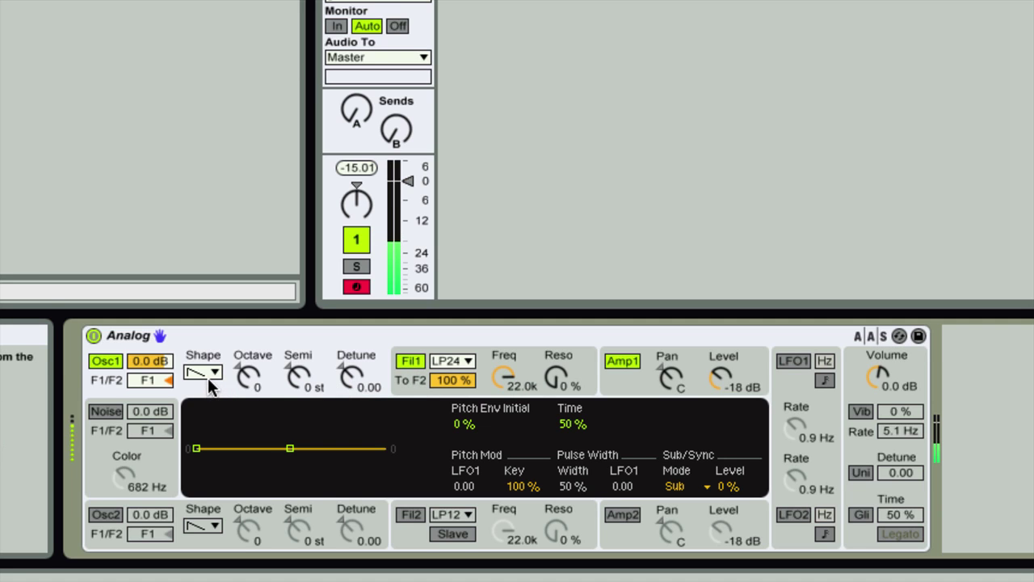
pyautogui.moveTo(153, 365)
pyautogui.mouseDown()
pyautogui.moveTo(154, 356)
pyautogui.moveTo(154, 368)
pyautogui.mouseUp()
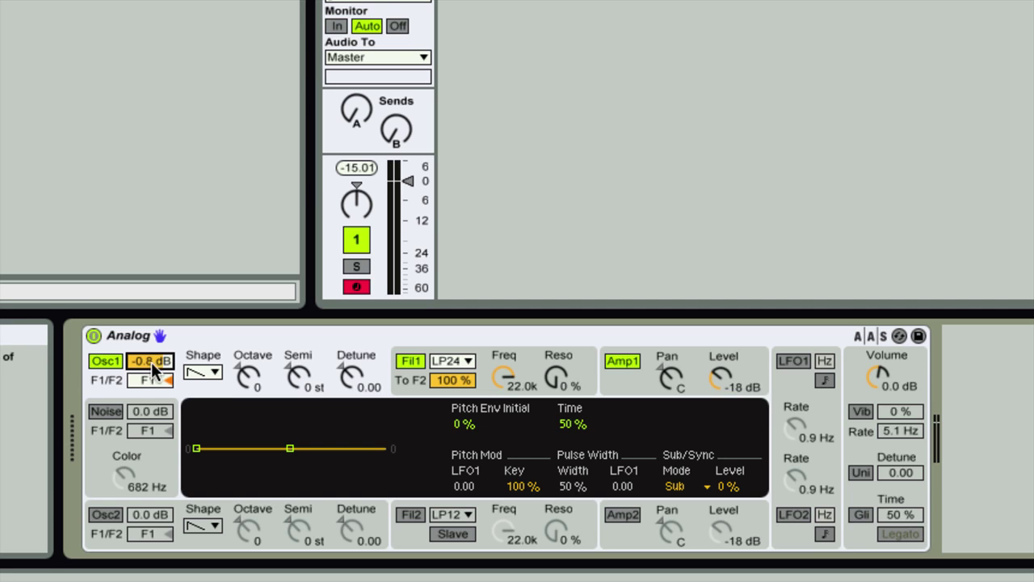
# Audition oscillator 1's waveform shapes in turn: sine, sawtooth, square and noise, and return to sine.
pyautogui.click(211, 369)
pyautogui.click(207, 390)
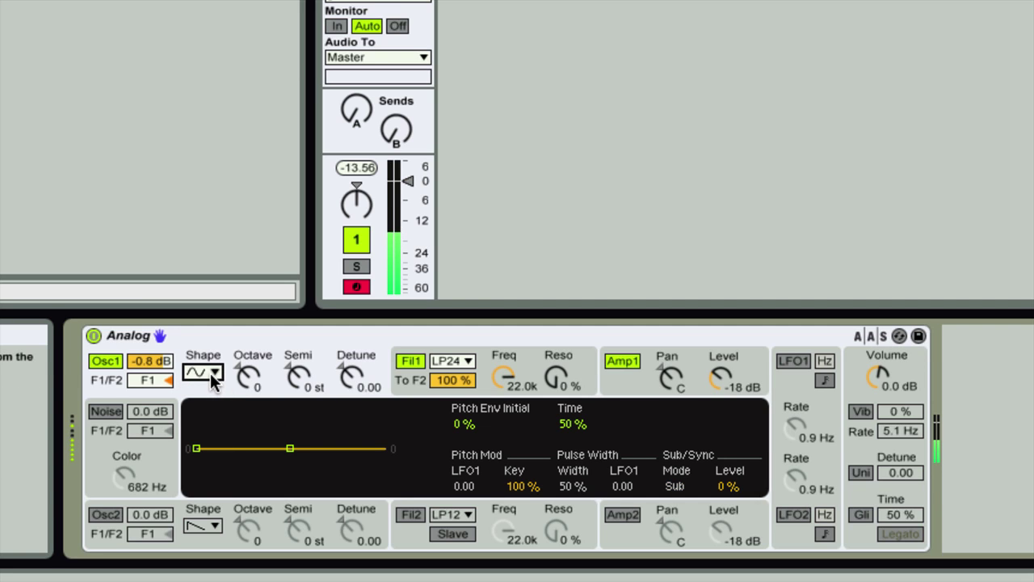
pyautogui.click(214, 378)
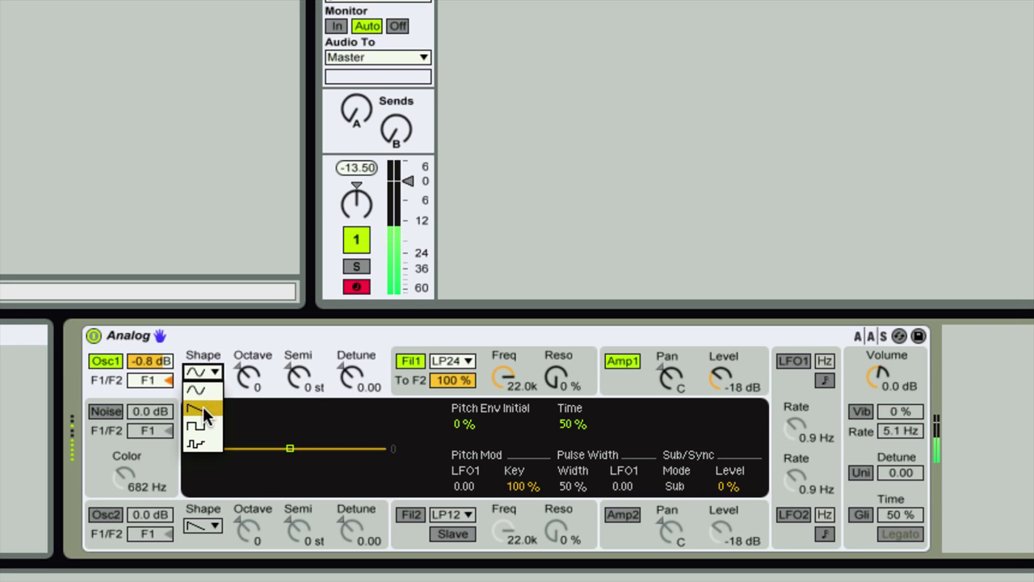
pyautogui.click(200, 407)
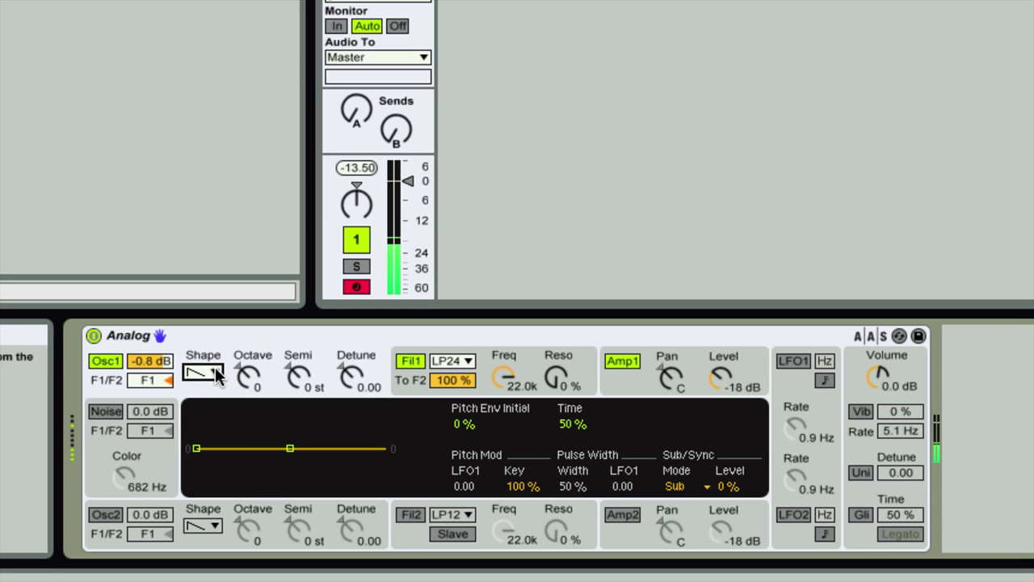
pyautogui.click(215, 373)
pyautogui.click(203, 424)
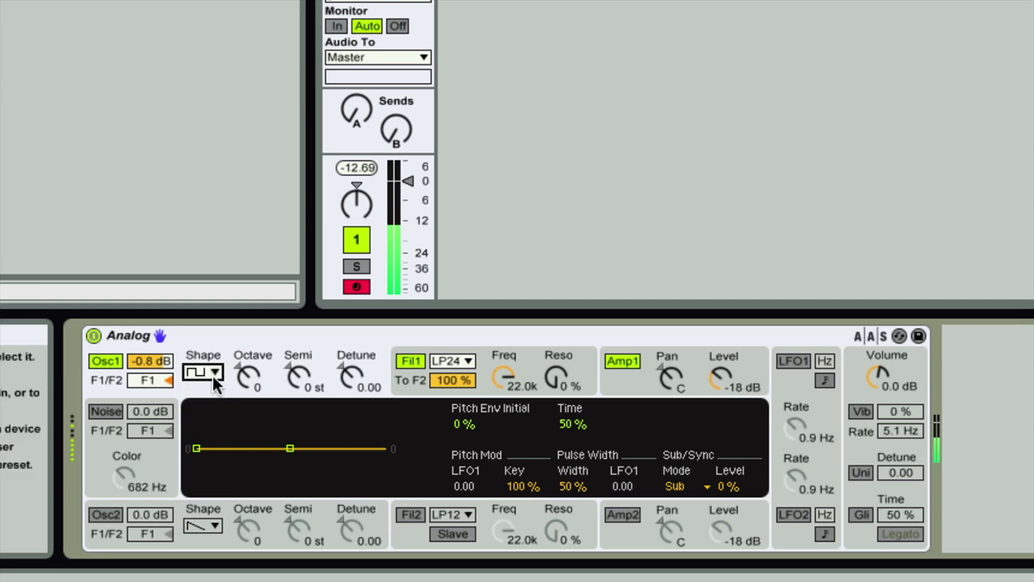
pyautogui.click(215, 376)
pyautogui.click(201, 442)
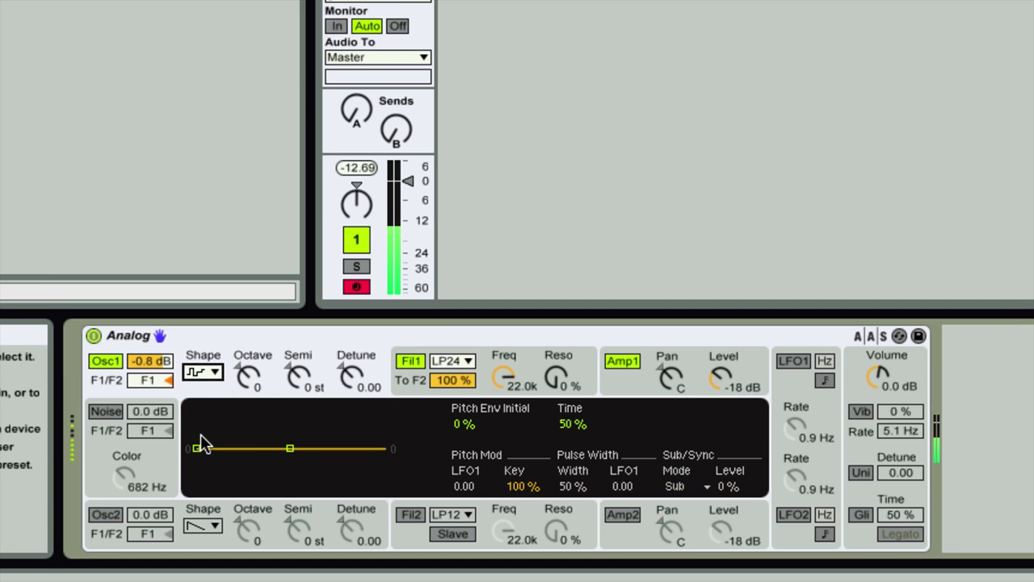
pyautogui.click(206, 375)
pyautogui.click(203, 388)
# Try oscillator 1 at octave 2, return it to octave 0, and set its detune to 0.03.
pyautogui.moveTo(246, 375); pyautogui.dragTo(246, 388)
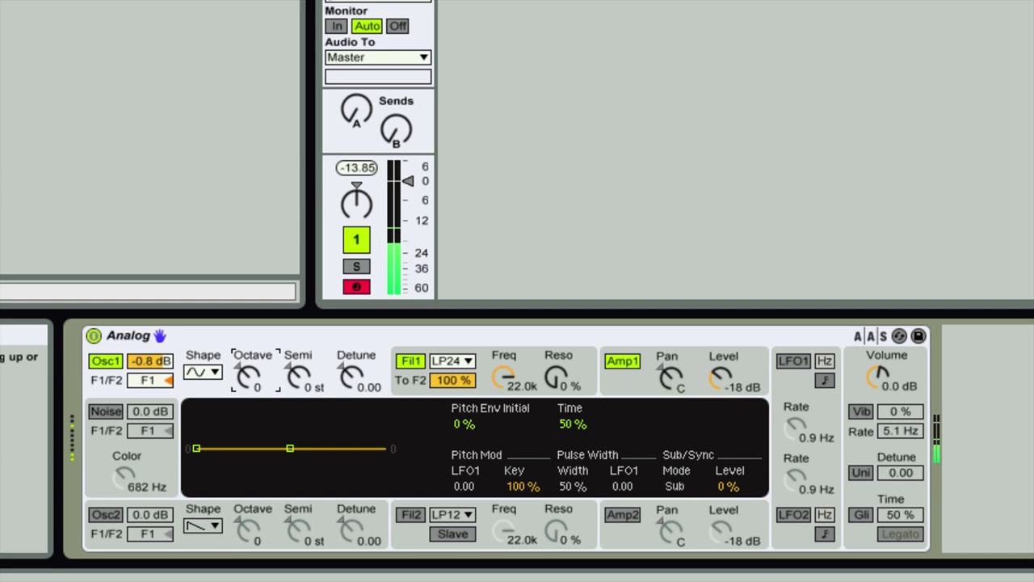
pyautogui.press('Up')
pyautogui.press('Up')
pyautogui.press('Up')
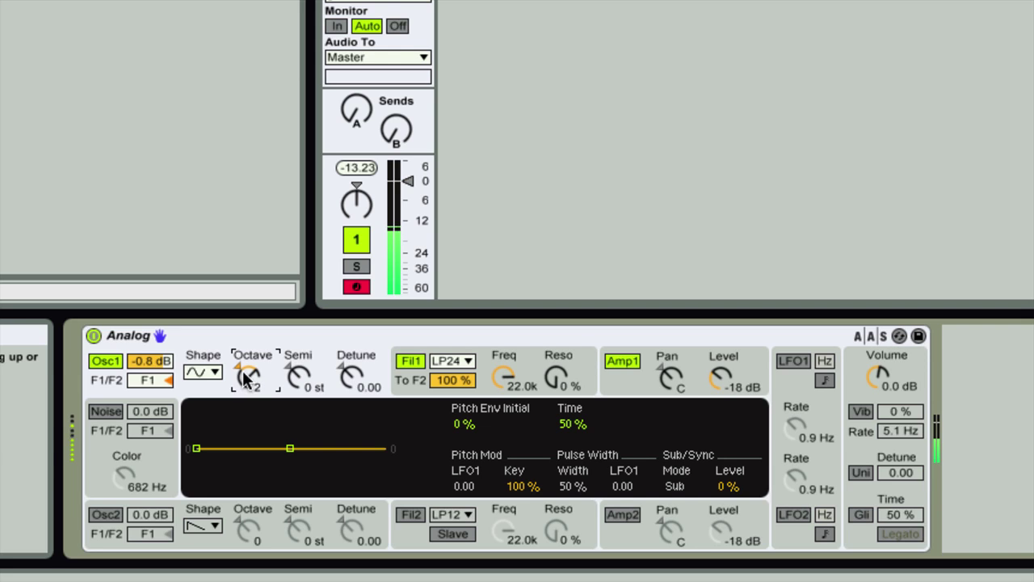
pyautogui.moveTo(250, 383); pyautogui.dragTo(250, 404)
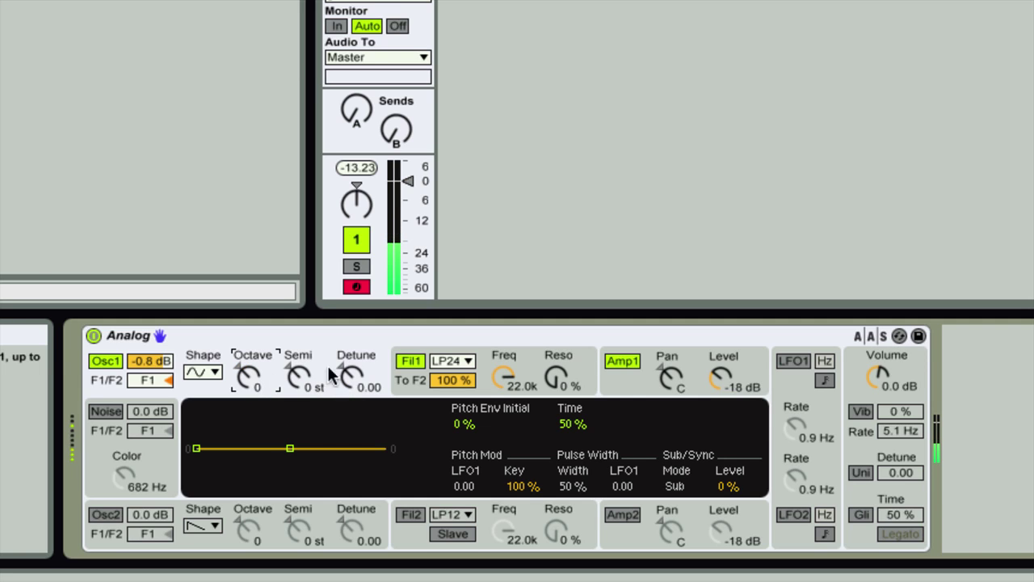
pyautogui.moveTo(297, 379); pyautogui.dragTo(350, 373)
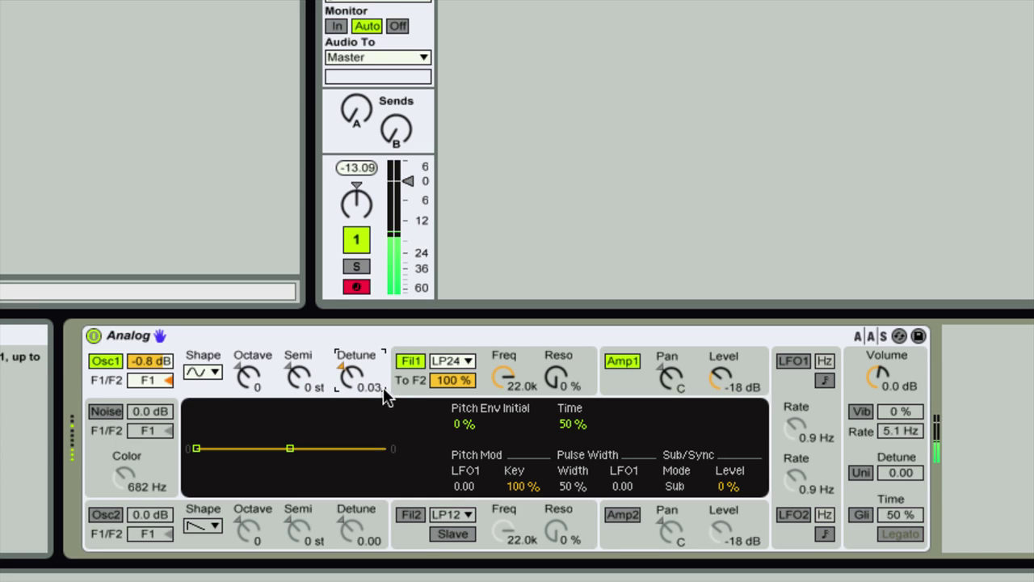
# Choose Low-pass 24dB/oct as filter 1's type.
pyautogui.click(492, 372)
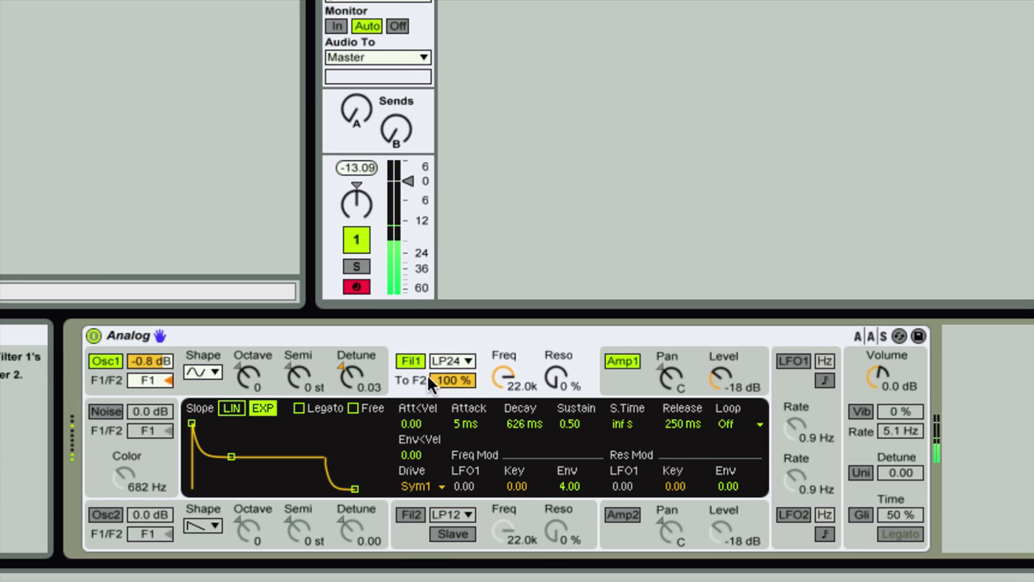
pyautogui.click(468, 360)
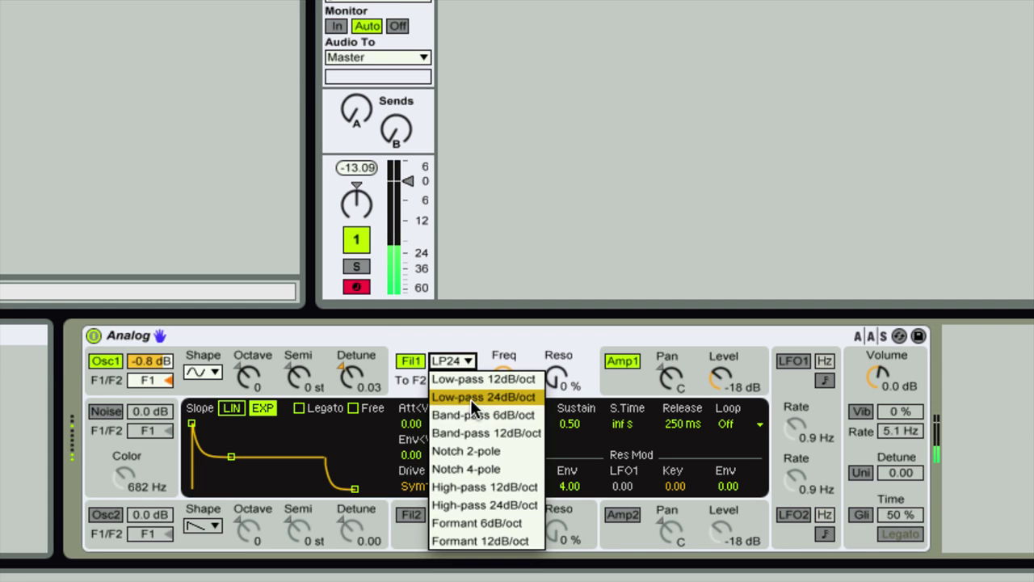
pyautogui.click(470, 398)
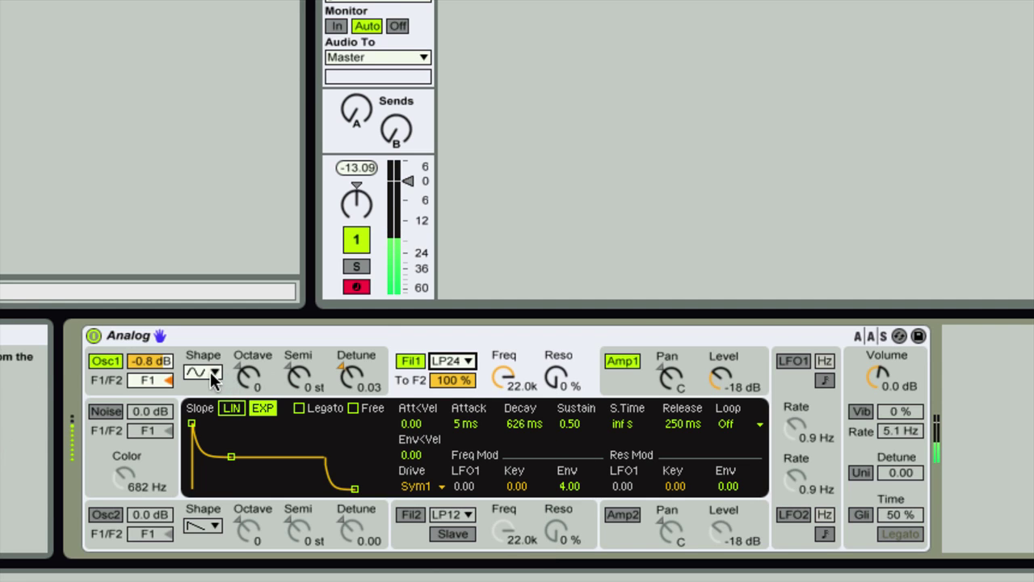
# Set oscillator 1's octave to 2 and its waveform shape to sawtooth.
pyautogui.click(246, 376)
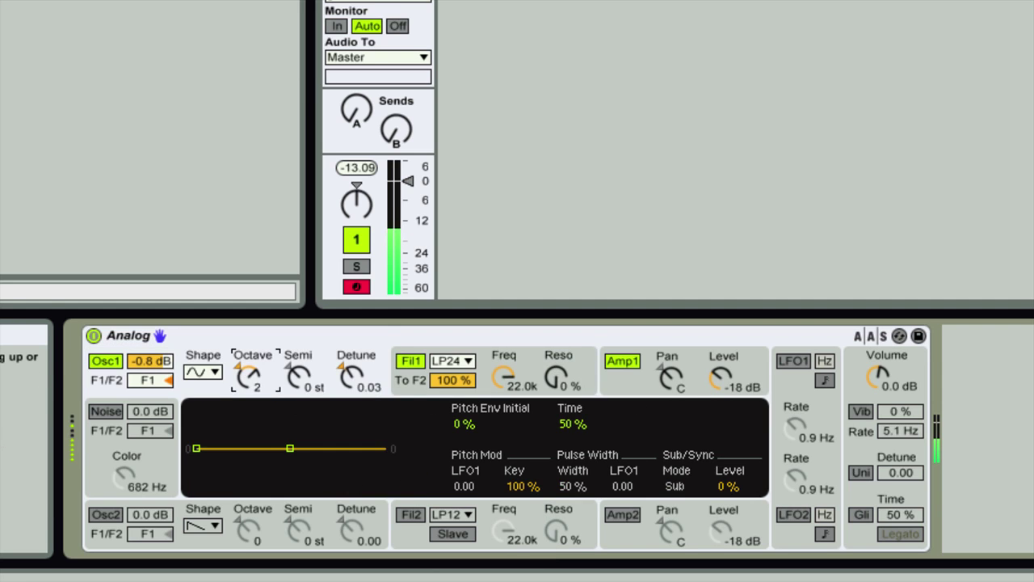
pyautogui.moveTo(499, 374)
pyautogui.mouseDown()
pyautogui.moveTo(500, 414)
pyautogui.moveTo(501, 356)
pyautogui.mouseUp()
pyautogui.click(204, 372)
pyautogui.click(208, 408)
# Set filter 1's frequency to 878 and resonance to 27 %, and amp 1's level to -16 dB.
pyautogui.moveTo(505, 373); pyautogui.dragTo(555, 353)
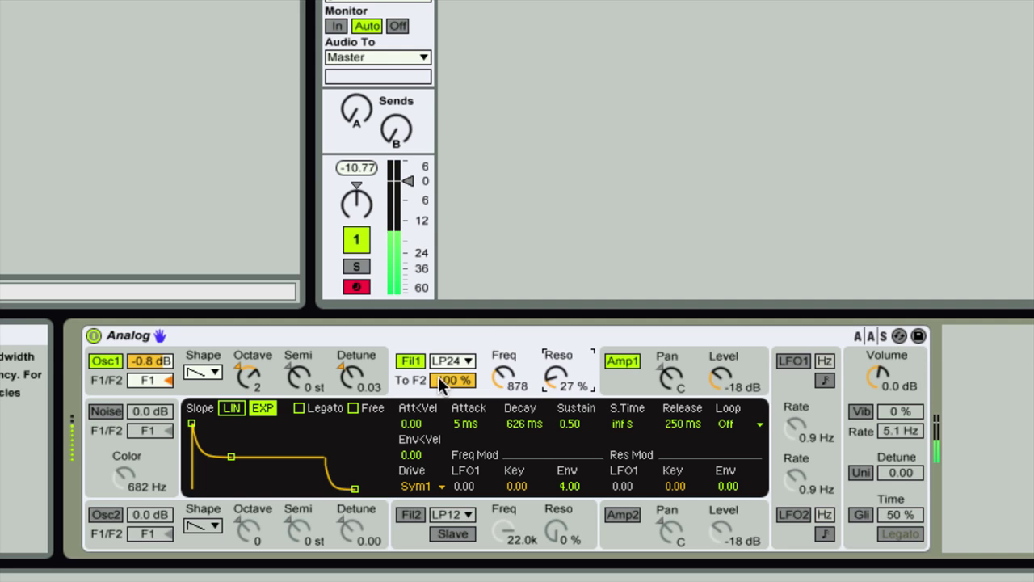
pyautogui.click(620, 378)
pyautogui.moveTo(659, 376); pyautogui.dragTo(720, 372)
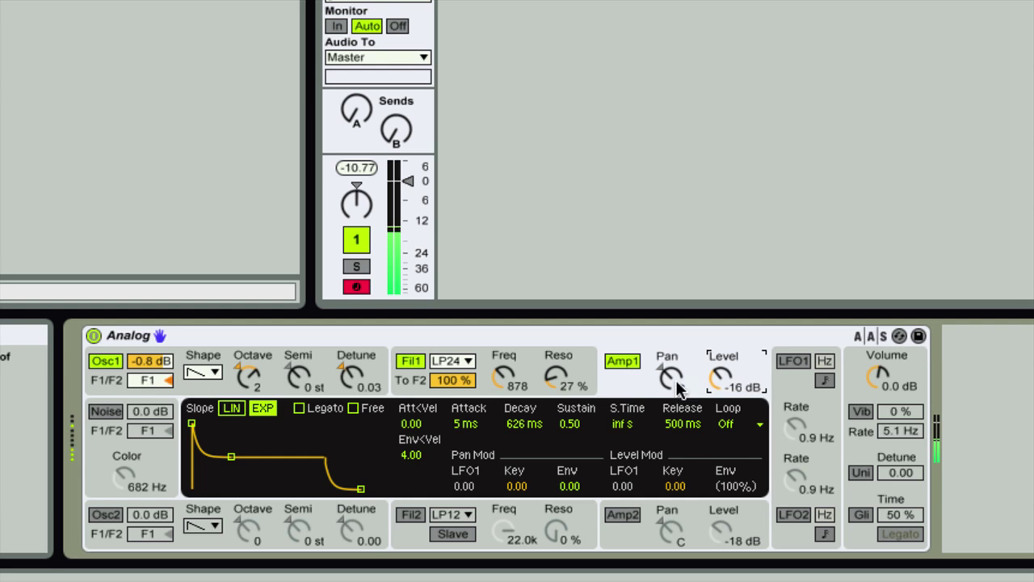
# Raise the initial value of oscillator 1's pitch envelope to 62 %.
pyautogui.click(200, 391)
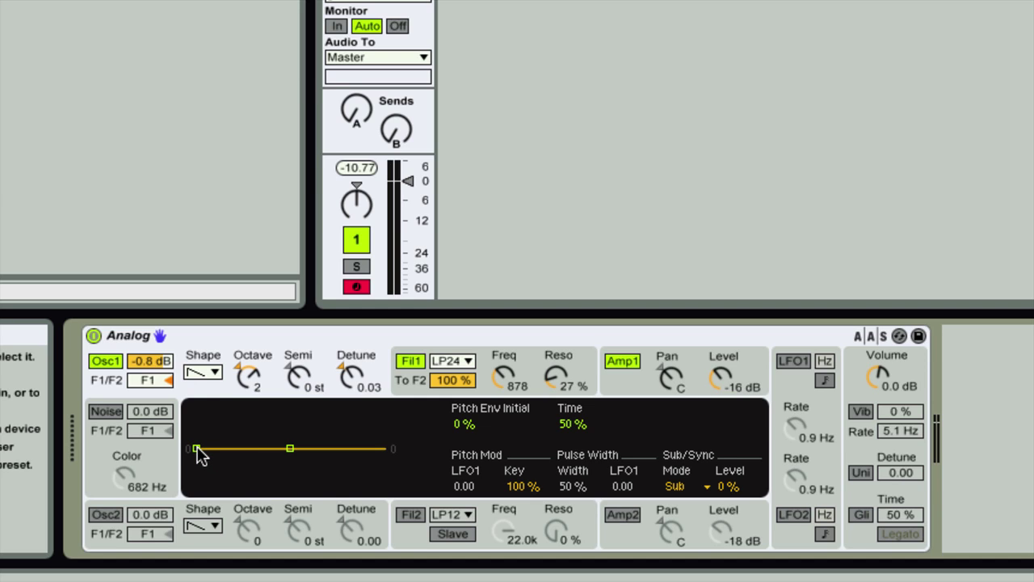
pyautogui.moveTo(196, 448); pyautogui.dragTo(197, 422)
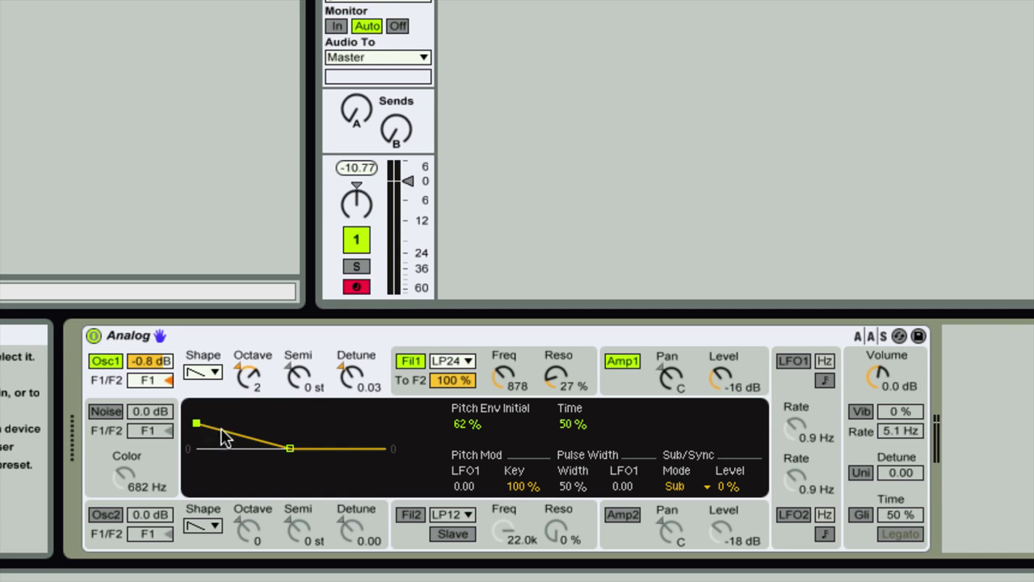
# Set oscillator 1's pitch envelope to an initial value of 18 % and a time of 67 %.
pyautogui.moveTo(206, 432); pyautogui.dragTo(197, 417)
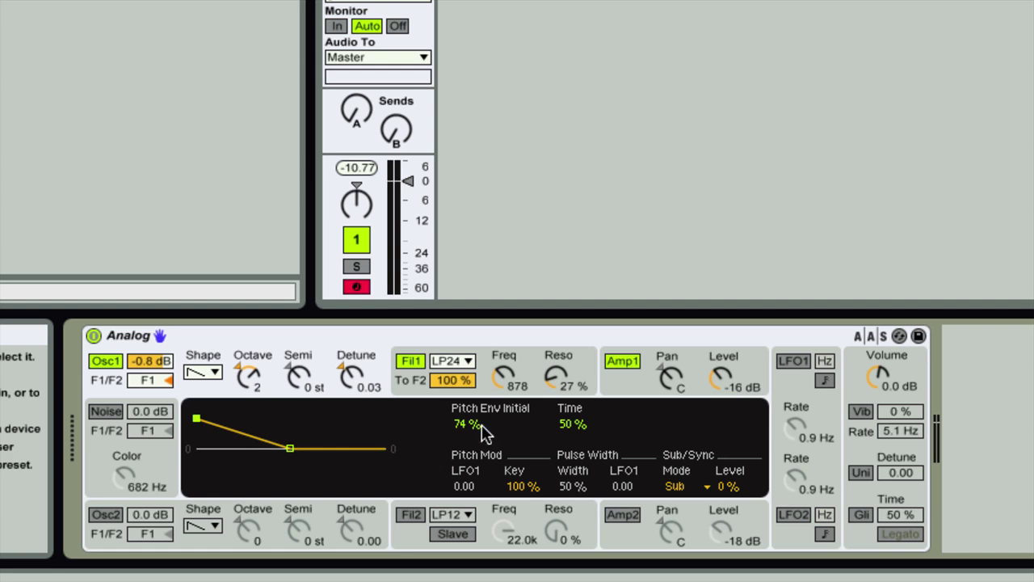
pyautogui.moveTo(196, 423); pyautogui.dragTo(197, 467)
pyautogui.moveTo(563, 434)
pyautogui.mouseDown()
pyautogui.moveTo(563, 462)
pyautogui.moveTo(563, 394)
pyautogui.moveTo(563, 420)
pyautogui.mouseUp()
pyautogui.moveTo(196, 467); pyautogui.dragTo(196, 416)
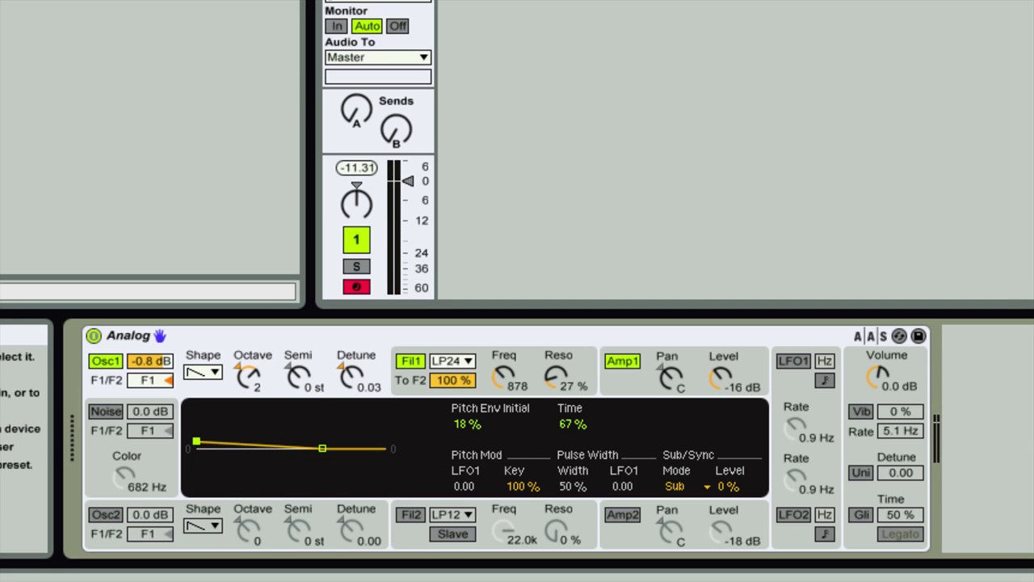
# Set filter 1's envelope to 542 ms attack, 542 ms decay and 0.75 sustain, with its frequency envelope modulation at 7.02.
pyautogui.click(412, 388)
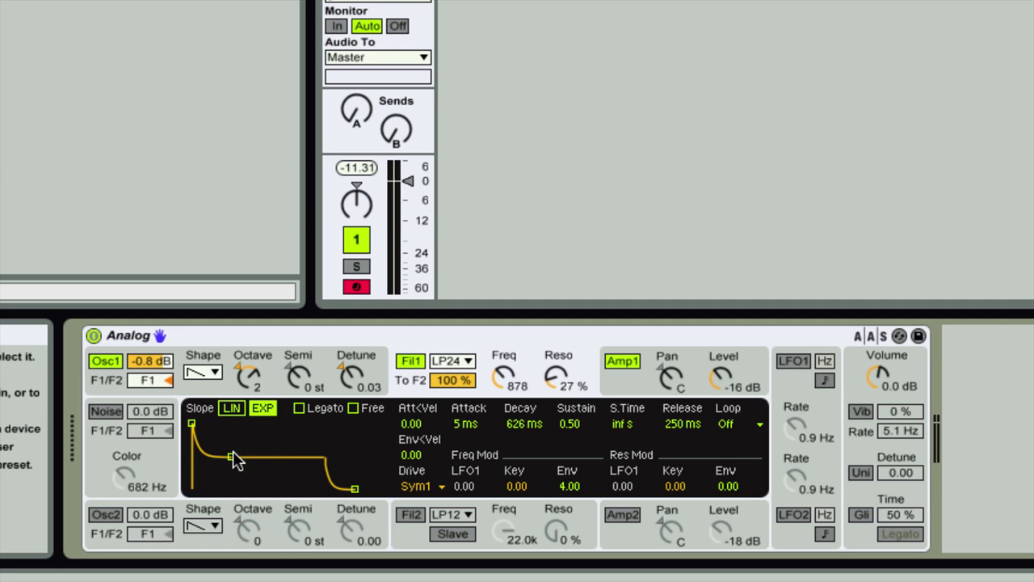
pyautogui.moveTo(191, 423); pyautogui.dragTo(244, 422)
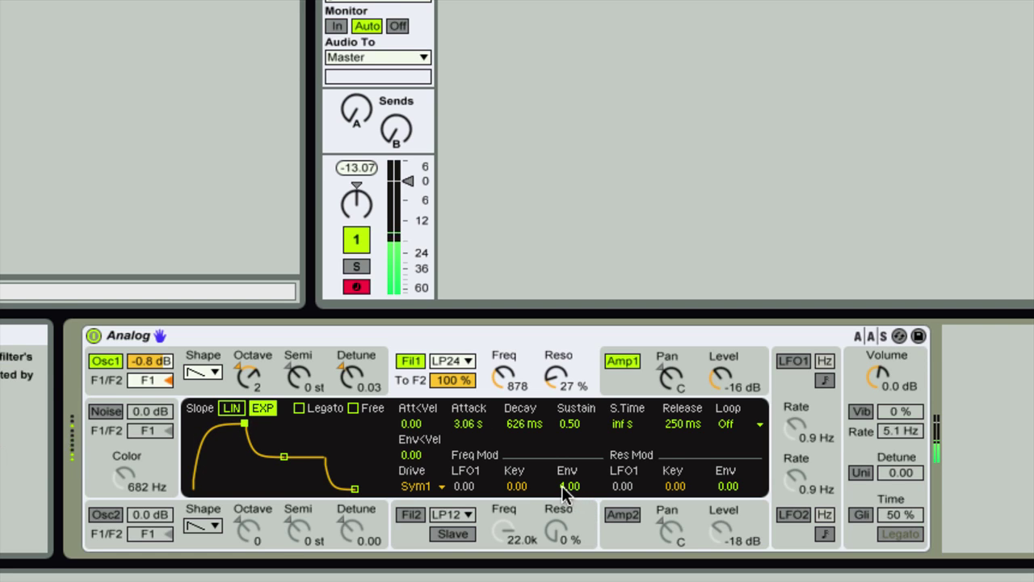
pyautogui.moveTo(570, 485)
pyautogui.mouseDown()
pyautogui.moveTo(569, 510)
pyautogui.moveTo(570, 500)
pyautogui.mouseUp()
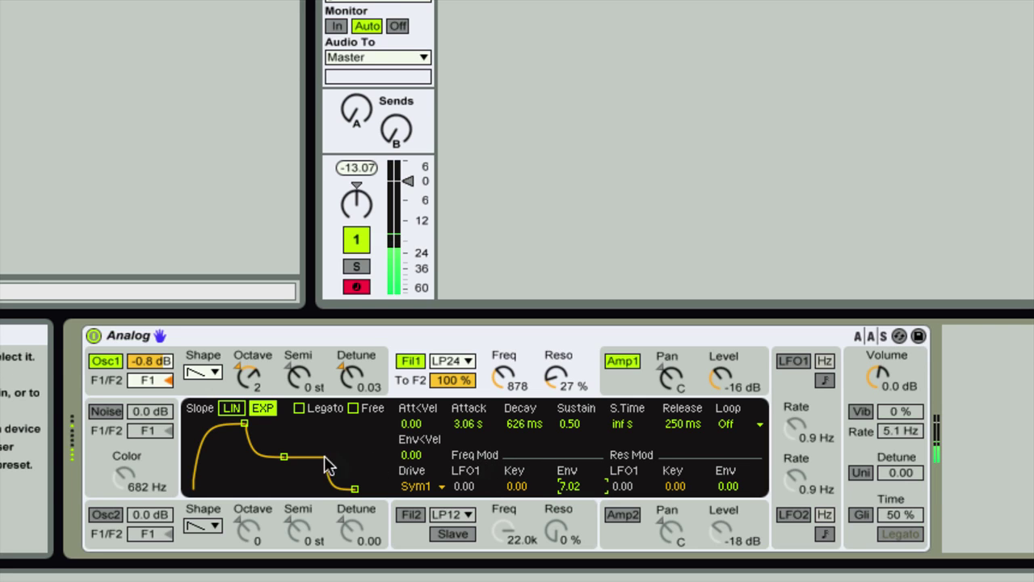
pyautogui.moveTo(283, 457); pyautogui.dragTo(230, 423)
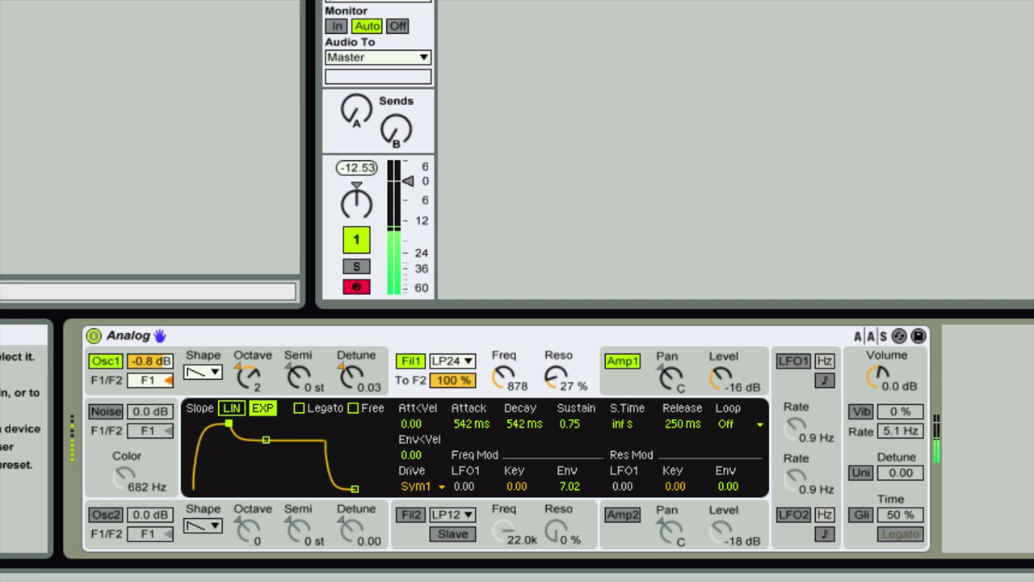
# Shape amp 1's envelope with 263 ms attack, 723 ms decay, 0.69 sustain and 61 ms release.
pyautogui.click(615, 376)
pyautogui.moveTo(193, 423); pyautogui.dragTo(225, 423)
pyautogui.moveTo(265, 457); pyautogui.dragTo(265, 443)
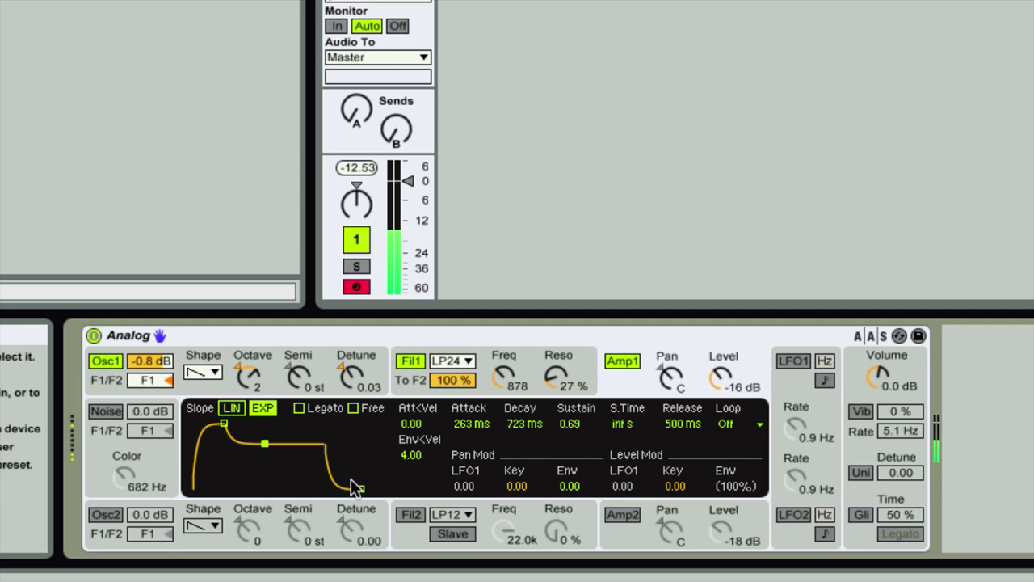
pyautogui.moveTo(360, 488)
pyautogui.mouseDown()
pyautogui.moveTo(323, 488)
pyautogui.moveTo(344, 488)
pyautogui.mouseUp()
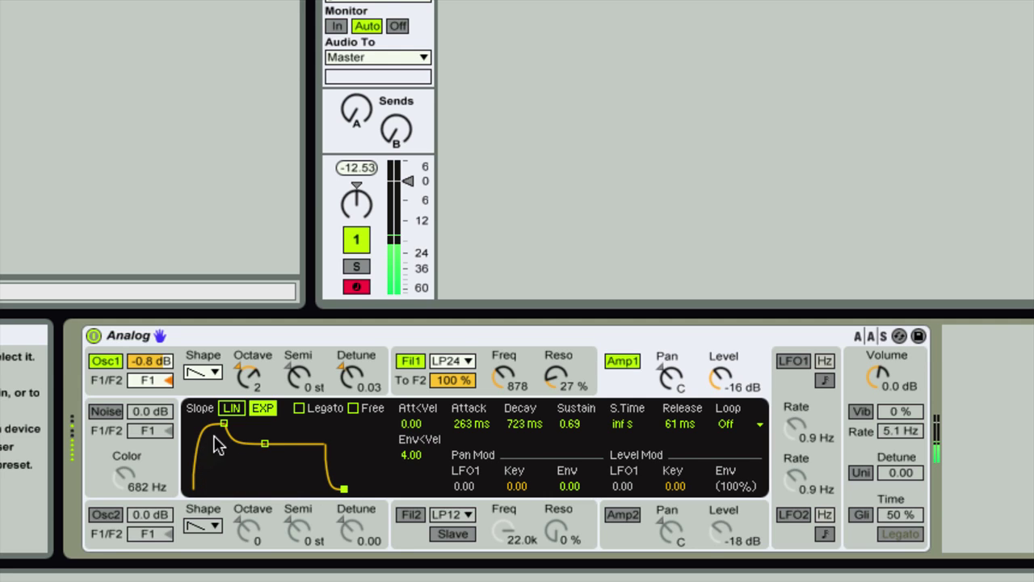
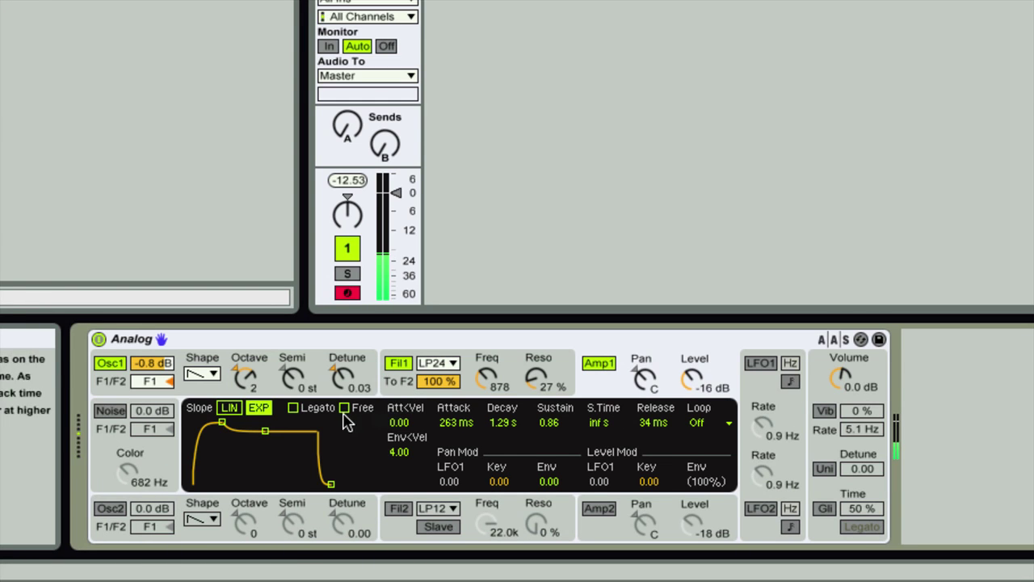
# Lower the initial value of oscillator 1's pitch envelope to -3 %.
pyautogui.click(209, 399)
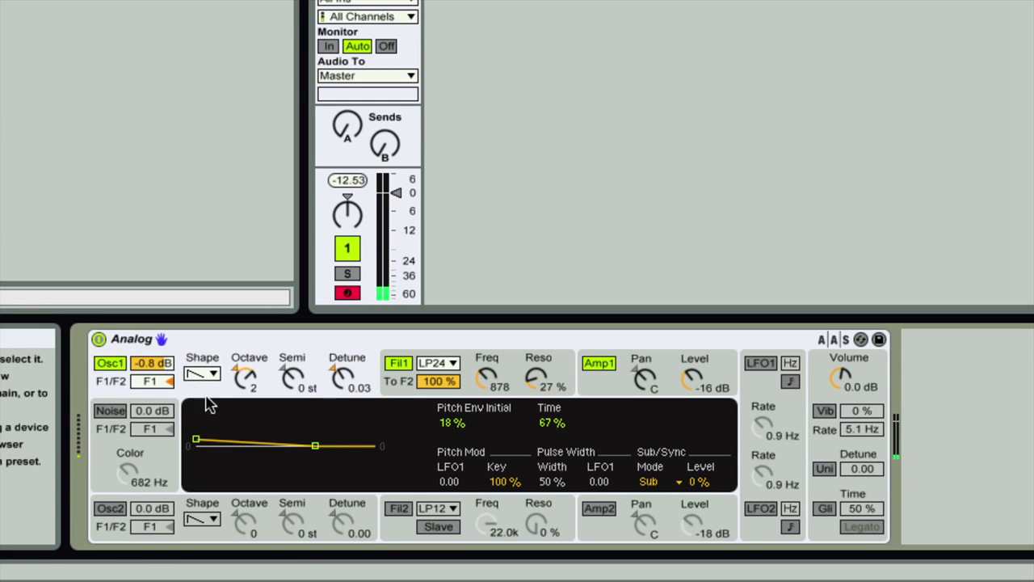
pyautogui.moveTo(195, 438); pyautogui.dragTo(194, 446)
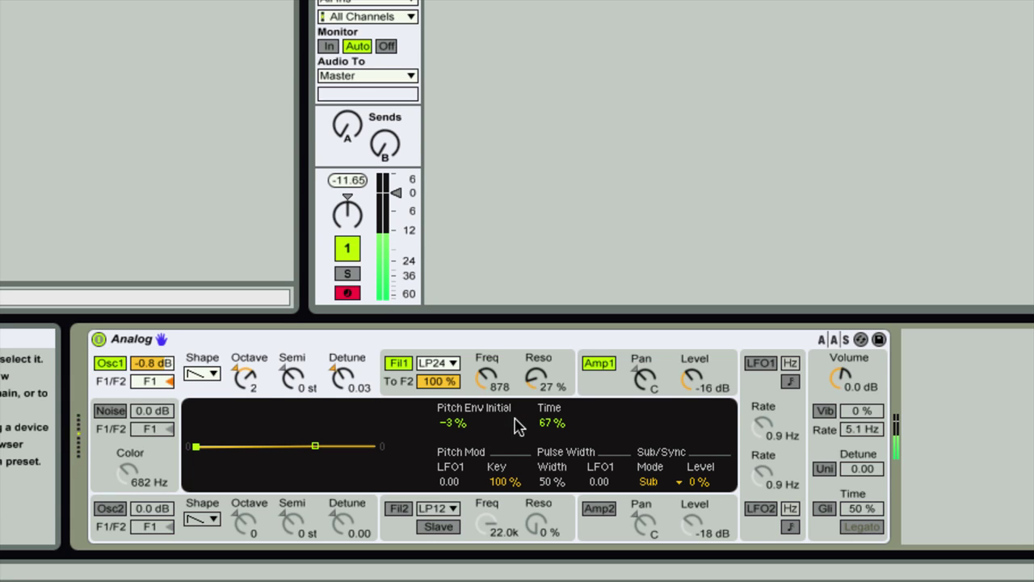
# Lengthen amp 1's envelope release to 4.73 s and its attack to 1.11 s.
pyautogui.click(600, 395)
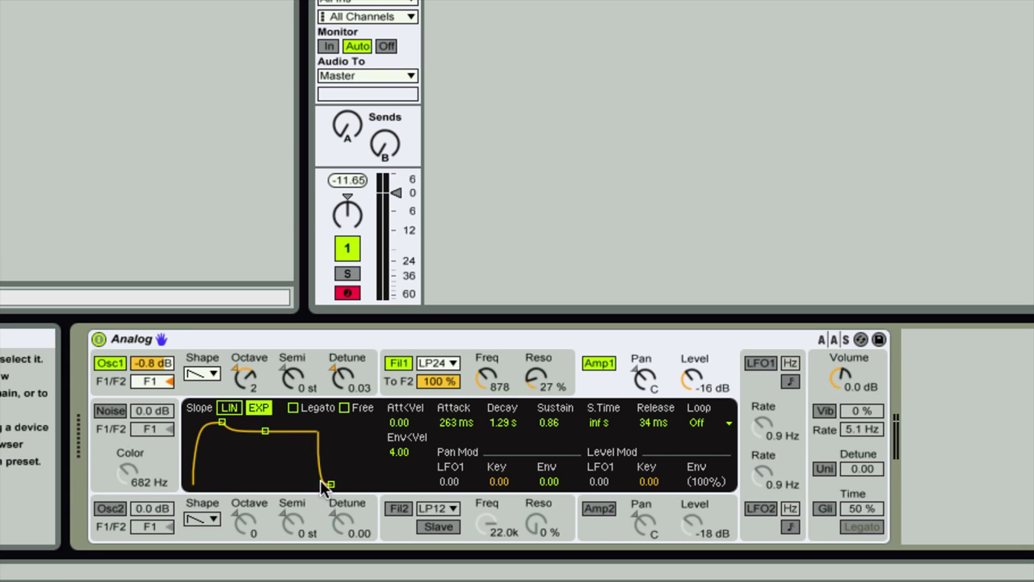
pyautogui.moveTo(326, 485); pyautogui.dragTo(369, 485)
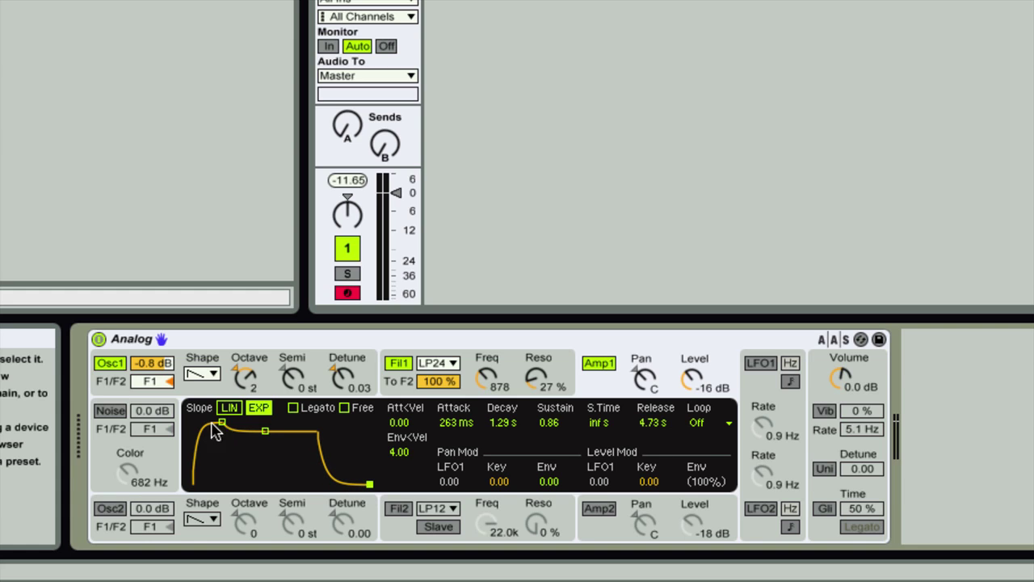
pyautogui.moveTo(215, 431); pyautogui.dragTo(230, 431)
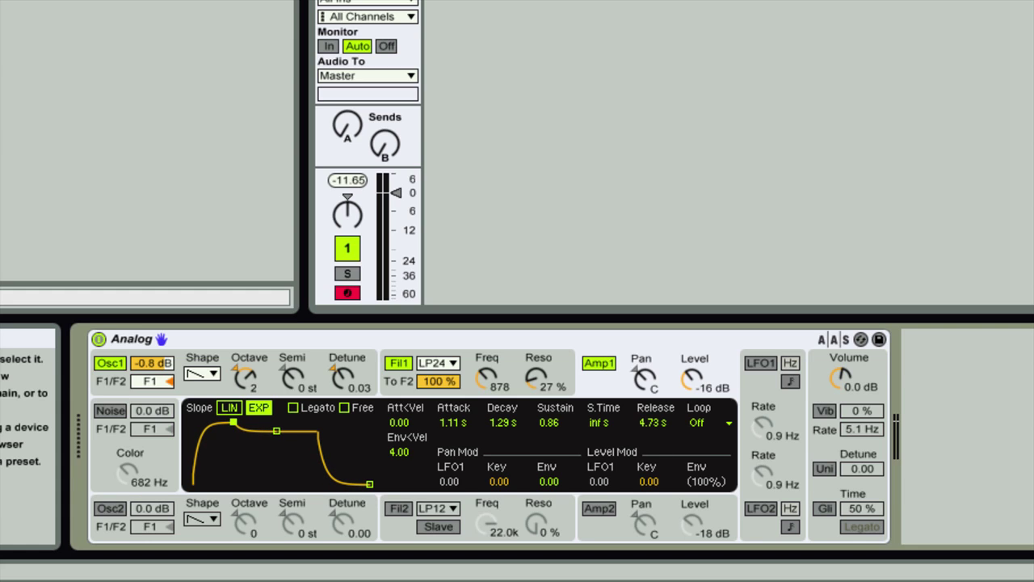
# Set amp 1's envelope loop mode to AD-R, with its decay at 4.09 s and sustain at 0.42.
pyautogui.click(726, 428)
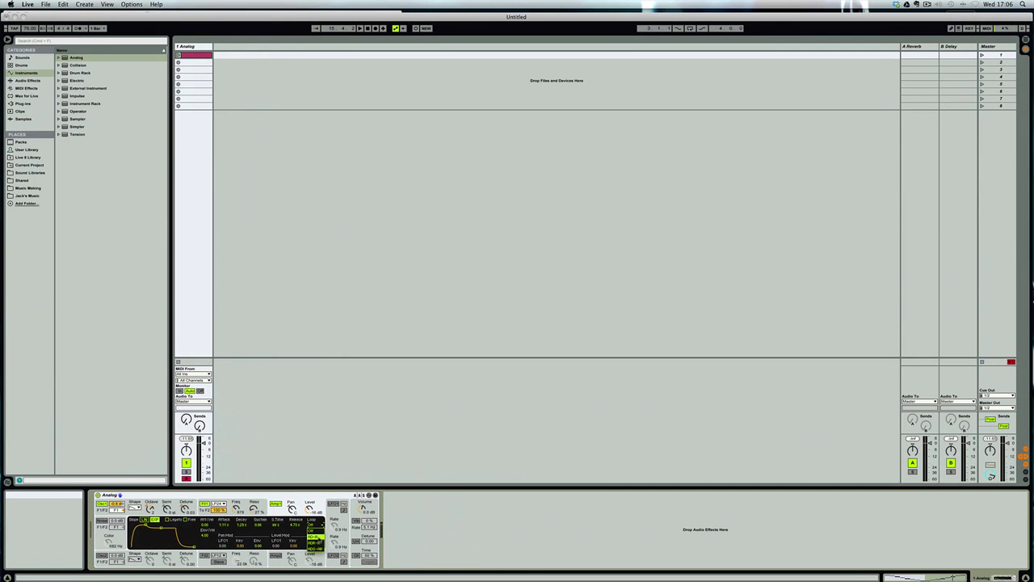
pyautogui.click(314, 530)
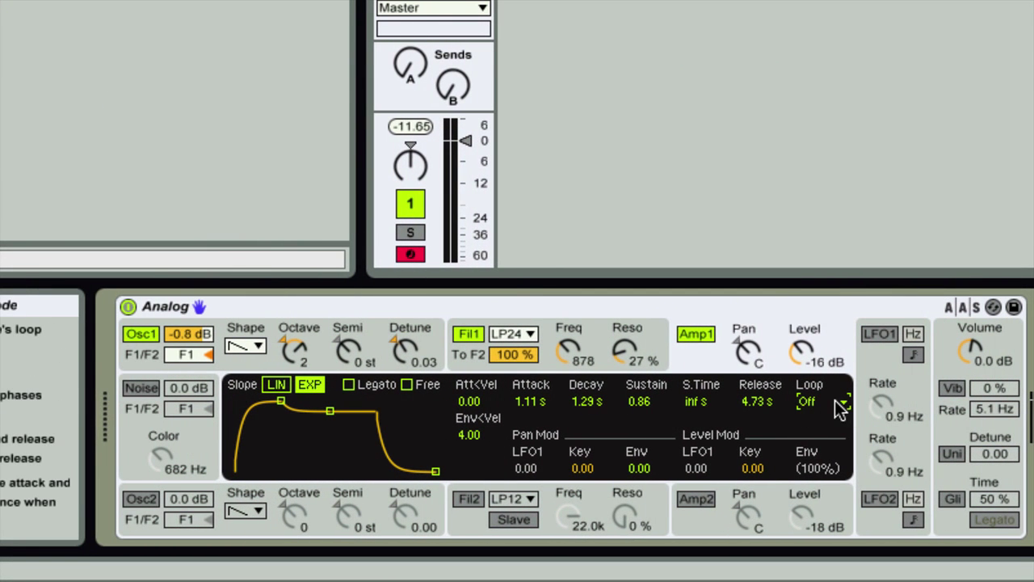
pyautogui.click(655, 402)
pyautogui.click(828, 436)
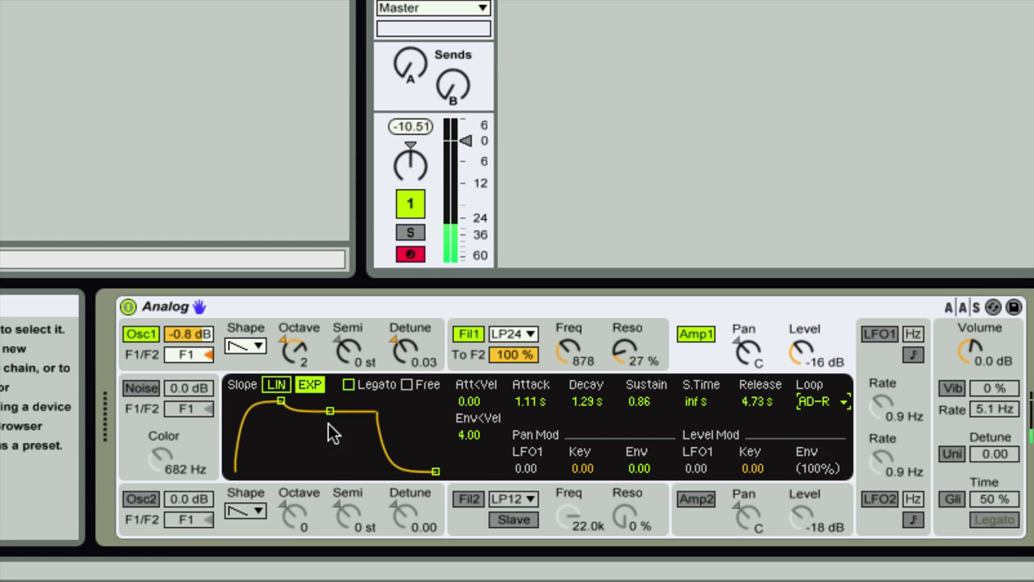
pyautogui.moveTo(330, 411); pyautogui.dragTo(339, 442)
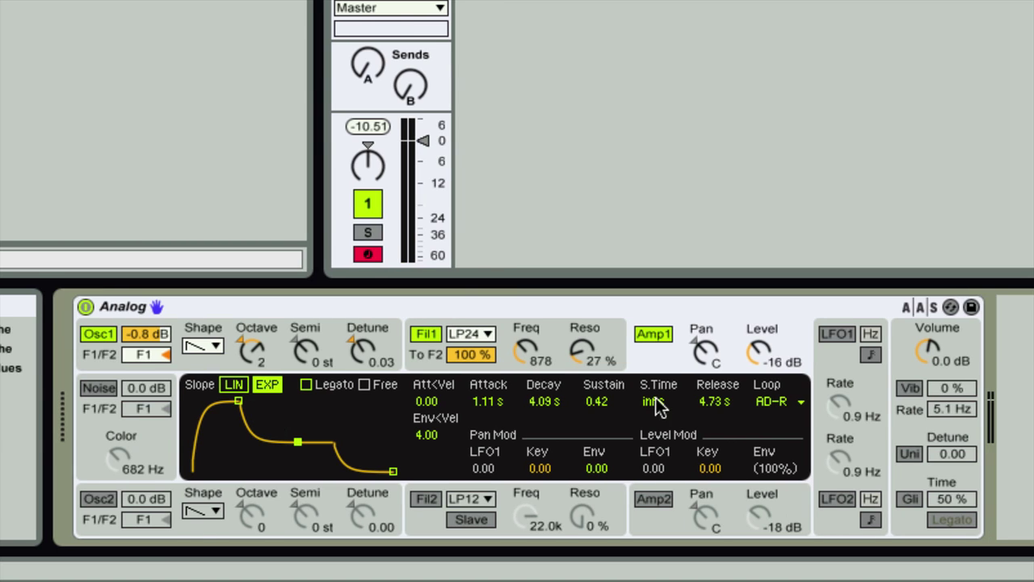
# Try the ADR-R and ADS-AR loop modes on amp 1's envelope.
pyautogui.click(794, 402)
pyautogui.click(776, 457)
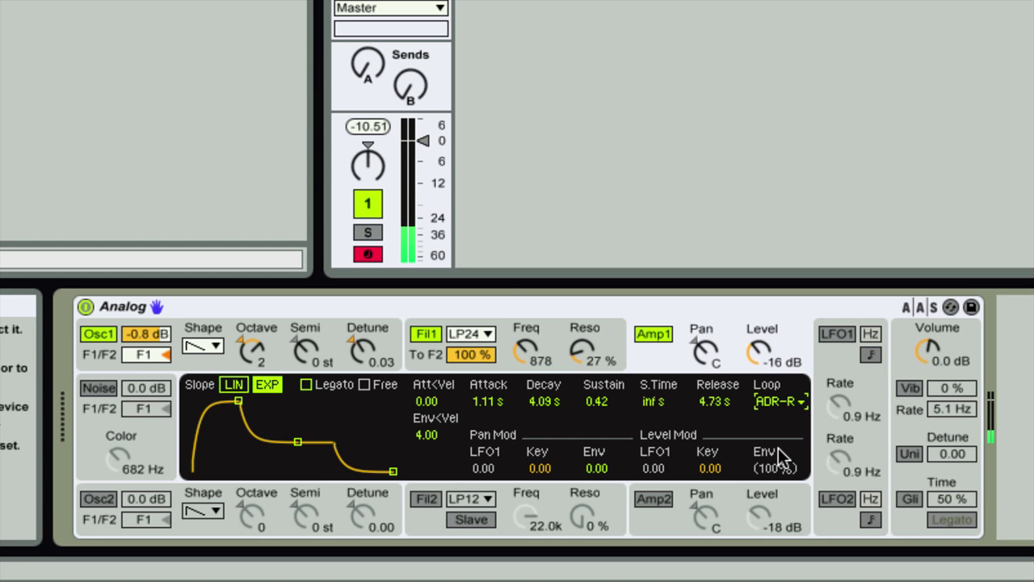
pyautogui.click(796, 404)
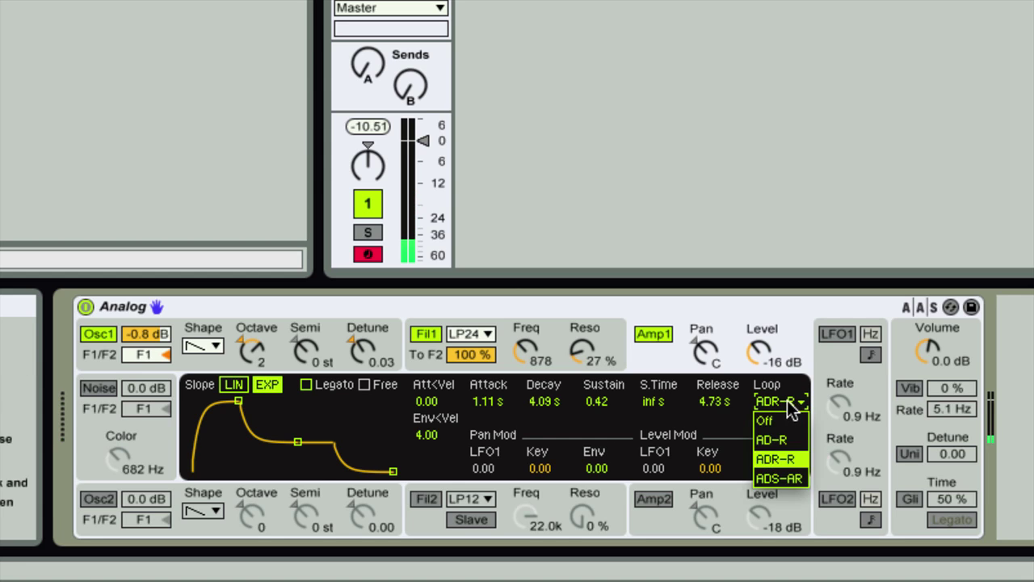
pyautogui.click(788, 478)
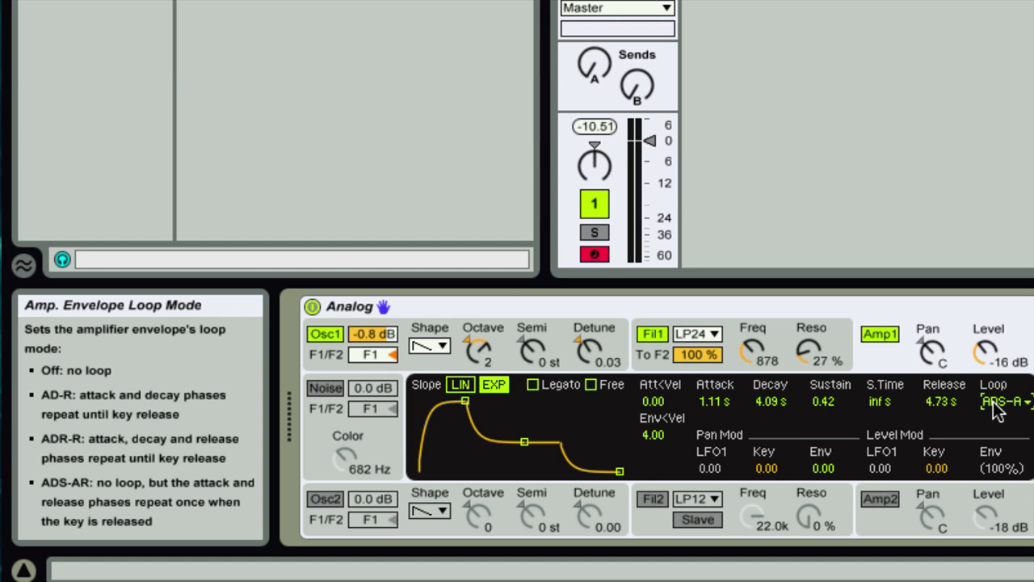
# Set both the attack and the release of amp 1's envelope to 1.49 s.
pyautogui.moveTo(467, 402); pyautogui.dragTo(459, 401)
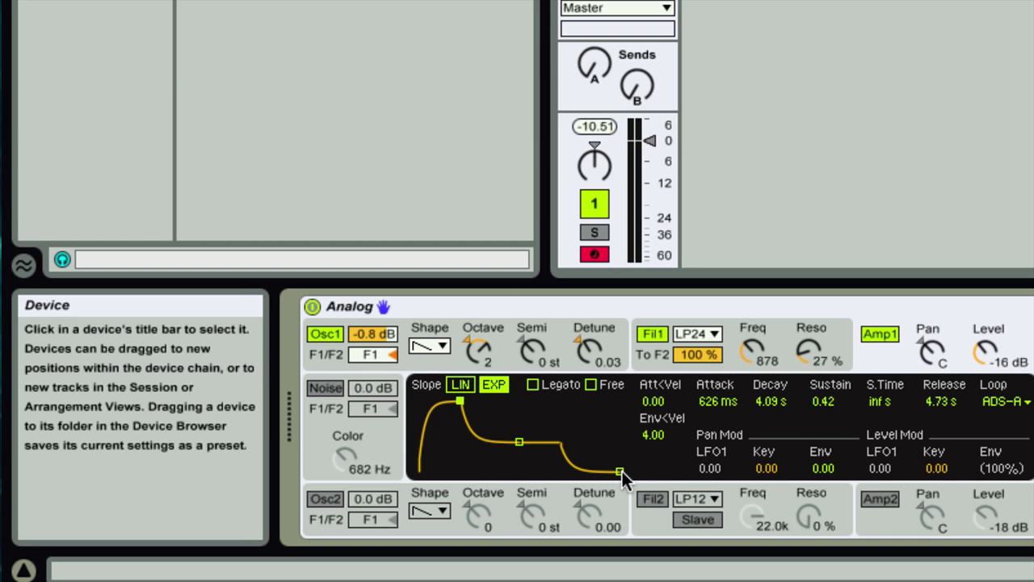
pyautogui.moveTo(621, 472); pyautogui.dragTo(609, 471)
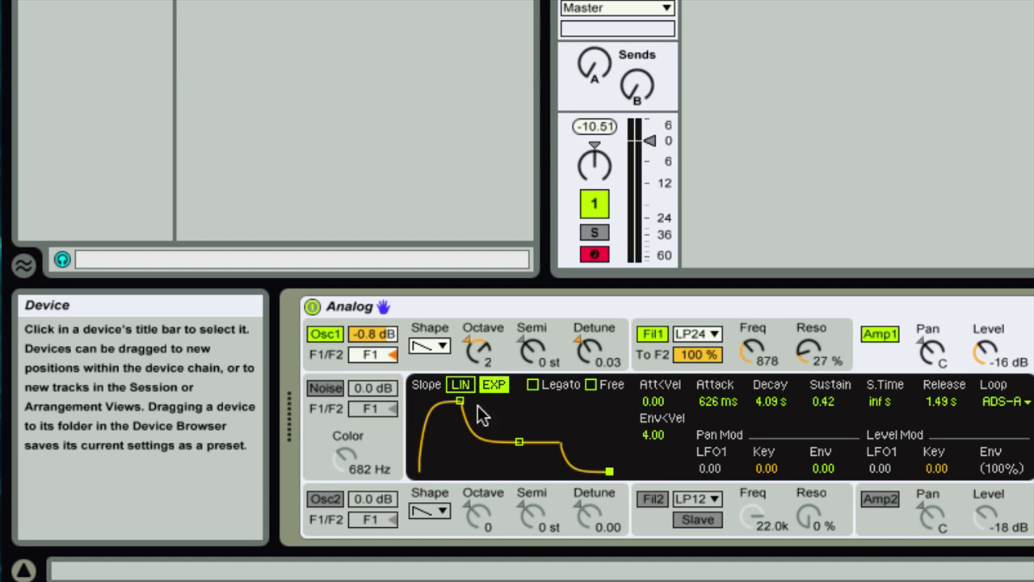
pyautogui.moveTo(460, 401); pyautogui.dragTo(468, 401)
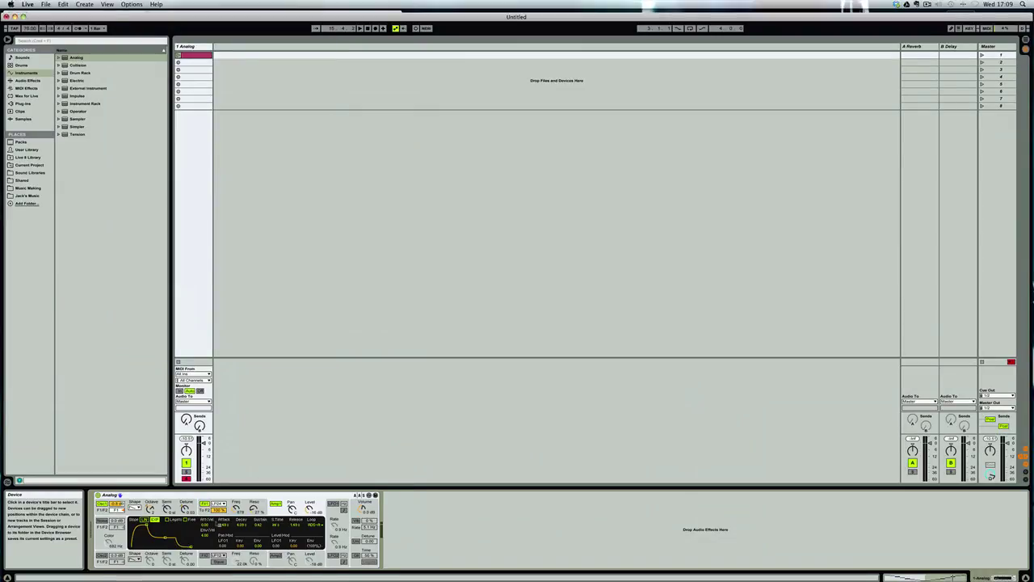
pyautogui.press('F8')
pyautogui.click(324, 131)
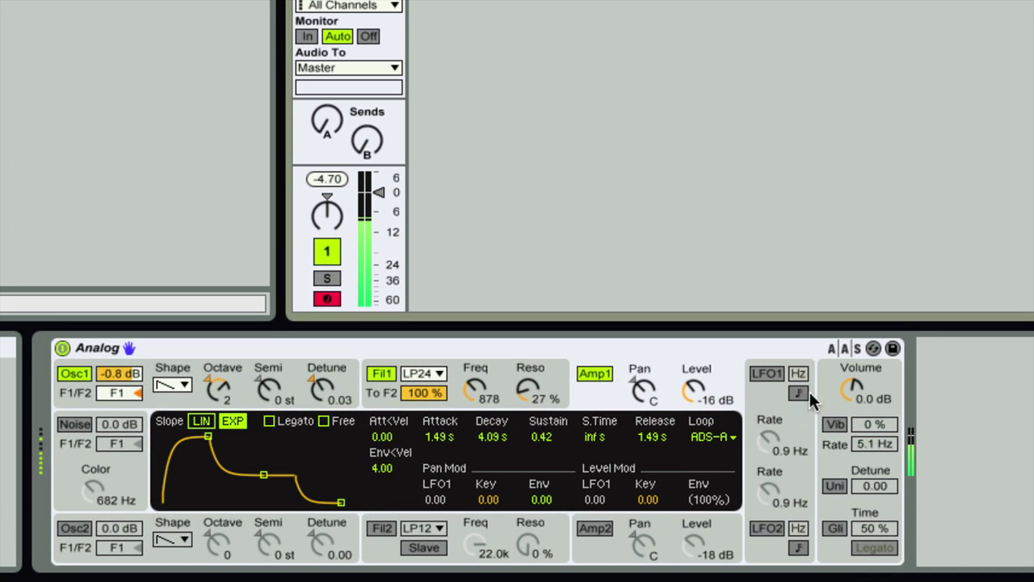
# Turn off looping for amp 1's envelope.
pyautogui.click(726, 436)
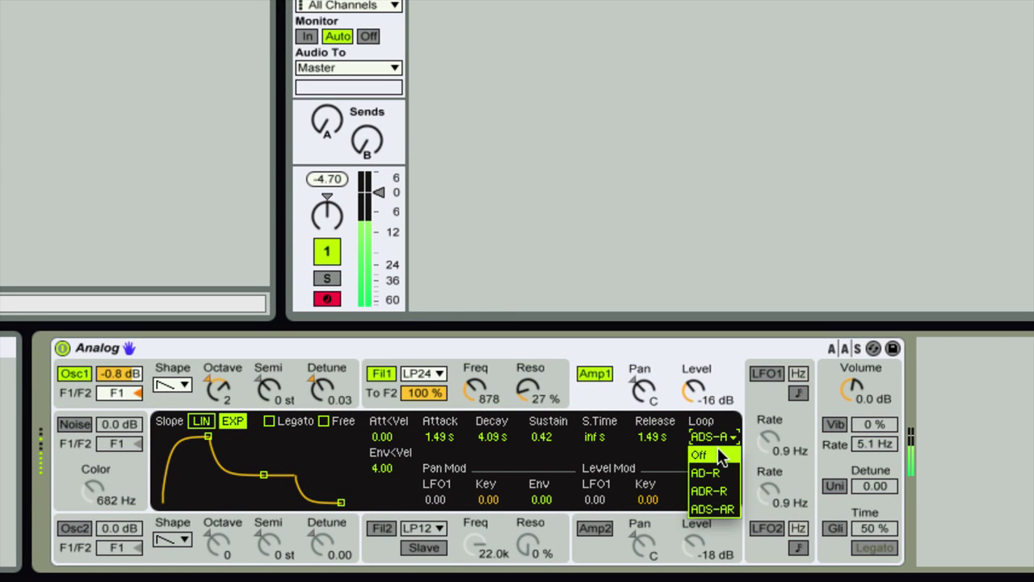
pyautogui.click(718, 452)
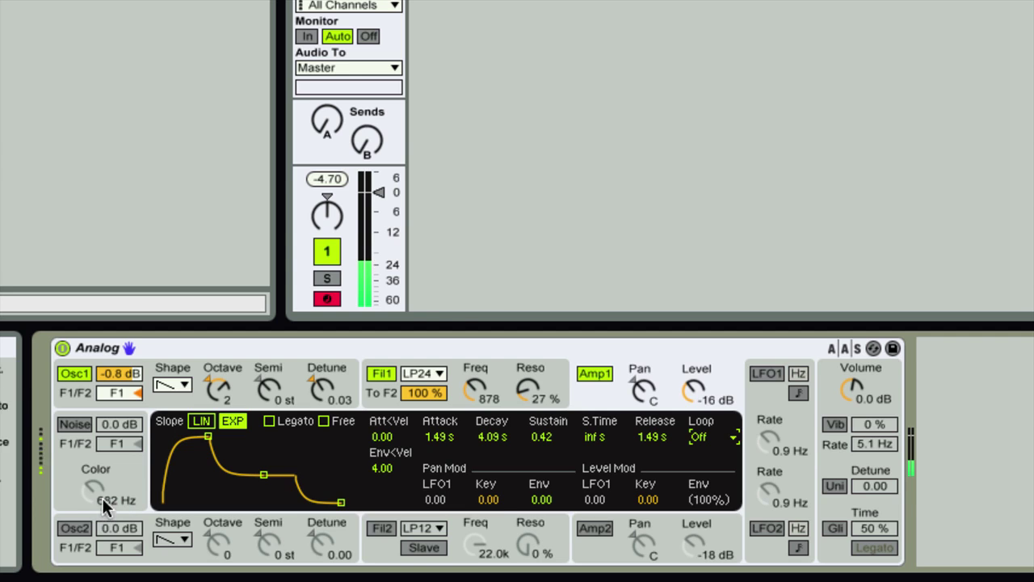
# Turn on oscillator 2 and set oscillator 1's octave to 0.
pyautogui.click(74, 529)
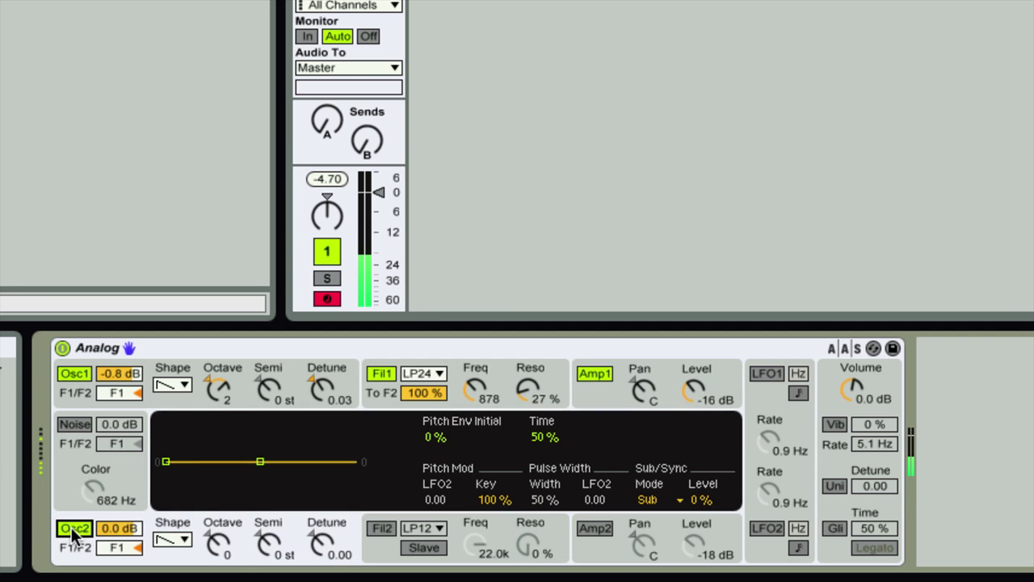
pyautogui.click(216, 390)
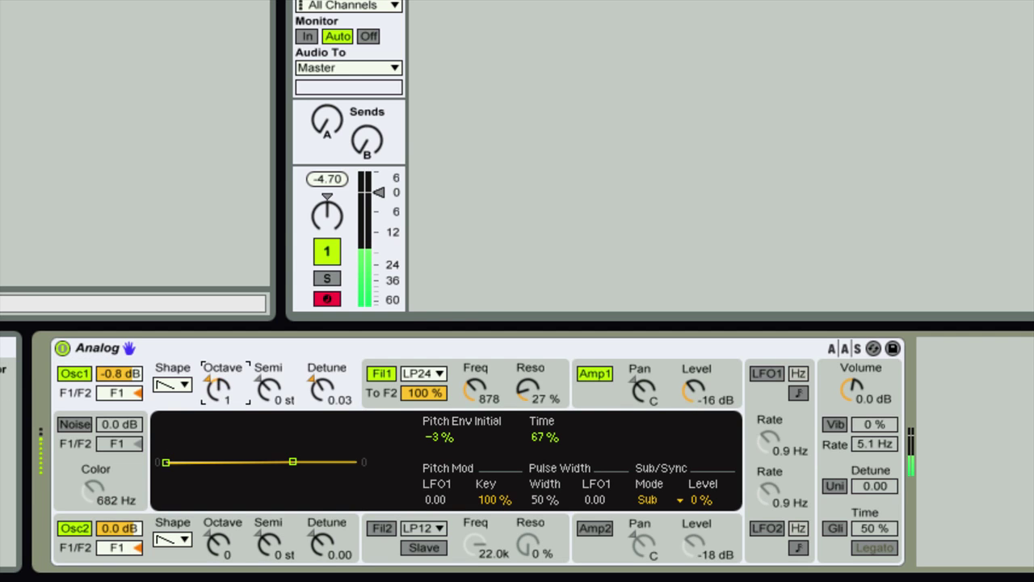
pyautogui.moveTo(216, 390); pyautogui.dragTo(217, 397)
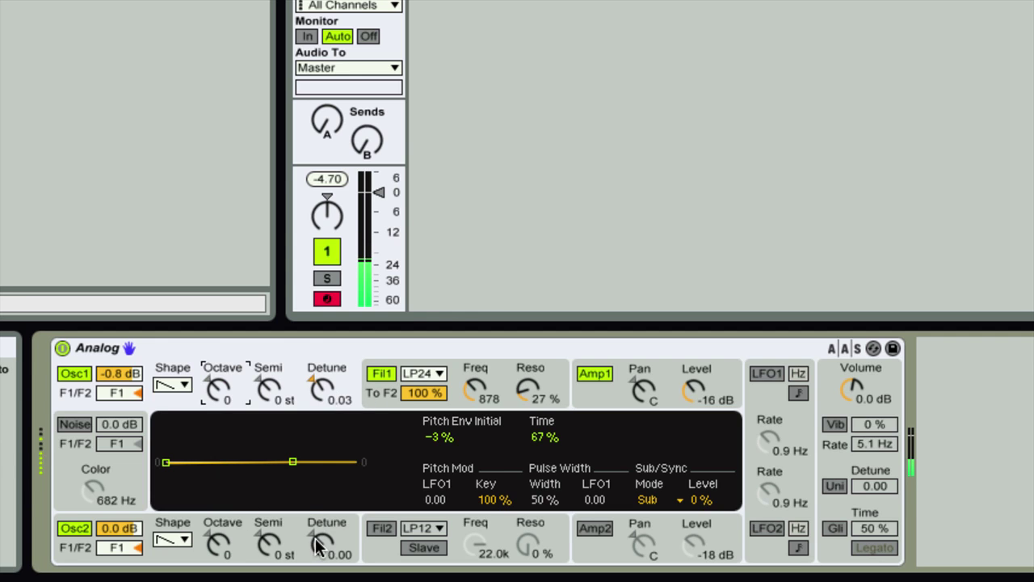
# Detune oscillator 2 to -0.08 and oscillator 1 to 0.09, and give oscillator 2 a rectangle waveform.
pyautogui.moveTo(317, 548); pyautogui.dragTo(317, 551)
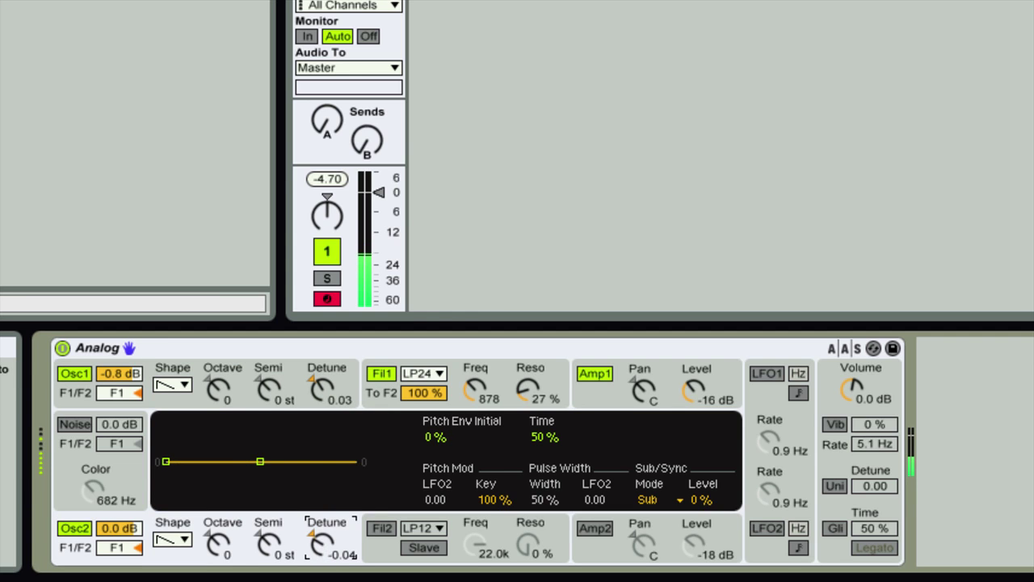
pyautogui.moveTo(319, 386); pyautogui.dragTo(315, 391)
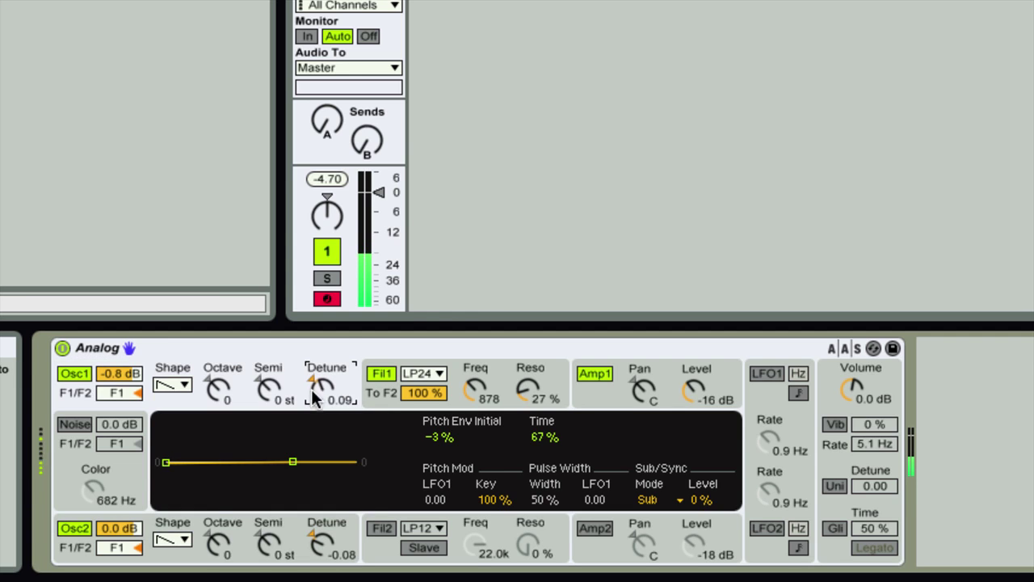
pyautogui.click(186, 543)
pyautogui.click(181, 503)
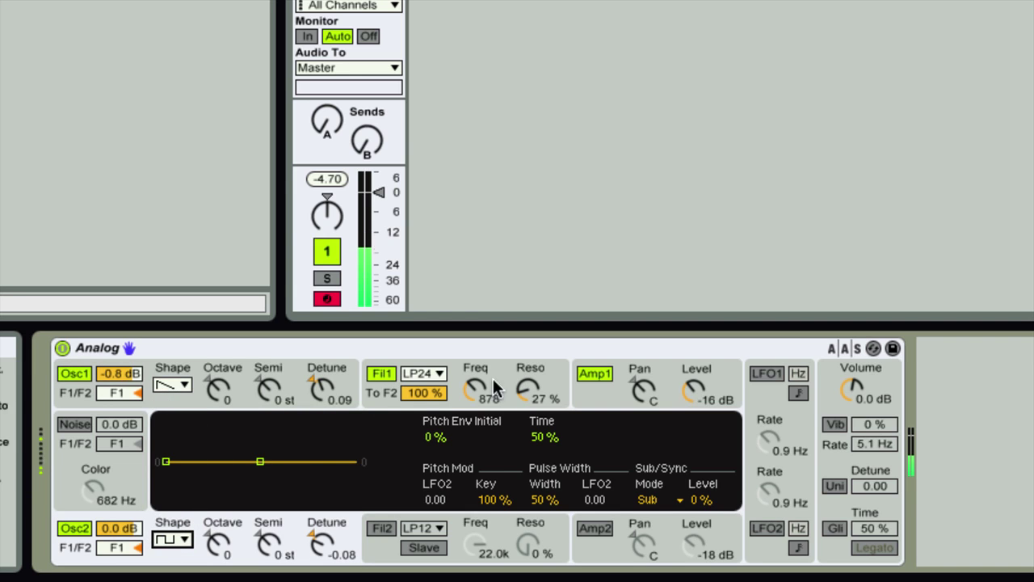
# Set filter 1's frequency to 420 and resonance to 0 %, and raise oscillator 1's octave to 1.
pyautogui.moveTo(483, 387)
pyautogui.mouseDown()
pyautogui.moveTo(483, 404)
pyautogui.moveTo(529, 408)
pyautogui.moveTo(478, 379)
pyautogui.moveTo(479, 393)
pyautogui.mouseUp()
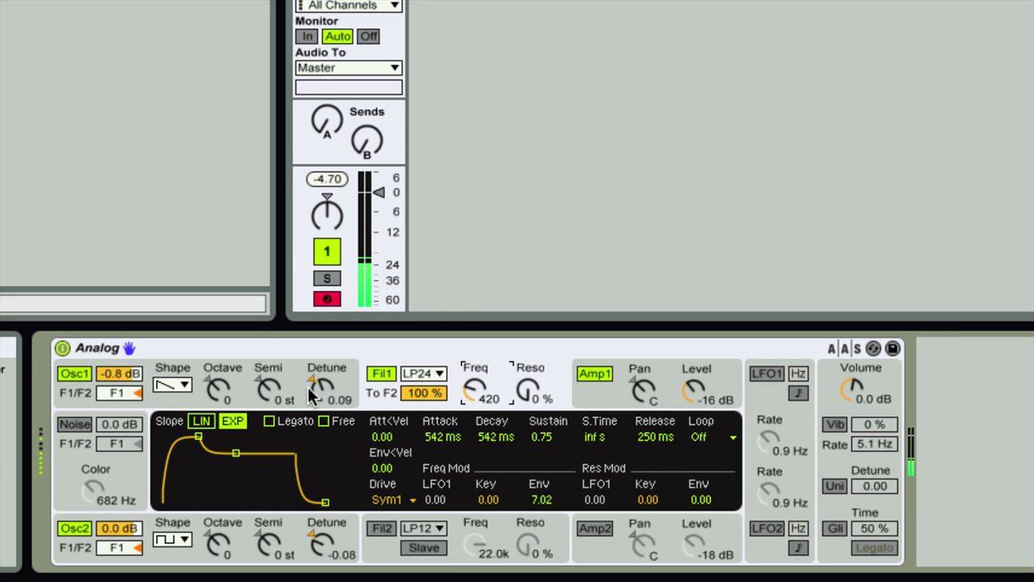
pyautogui.click(217, 388)
pyautogui.moveTo(217, 387); pyautogui.dragTo(217, 381)
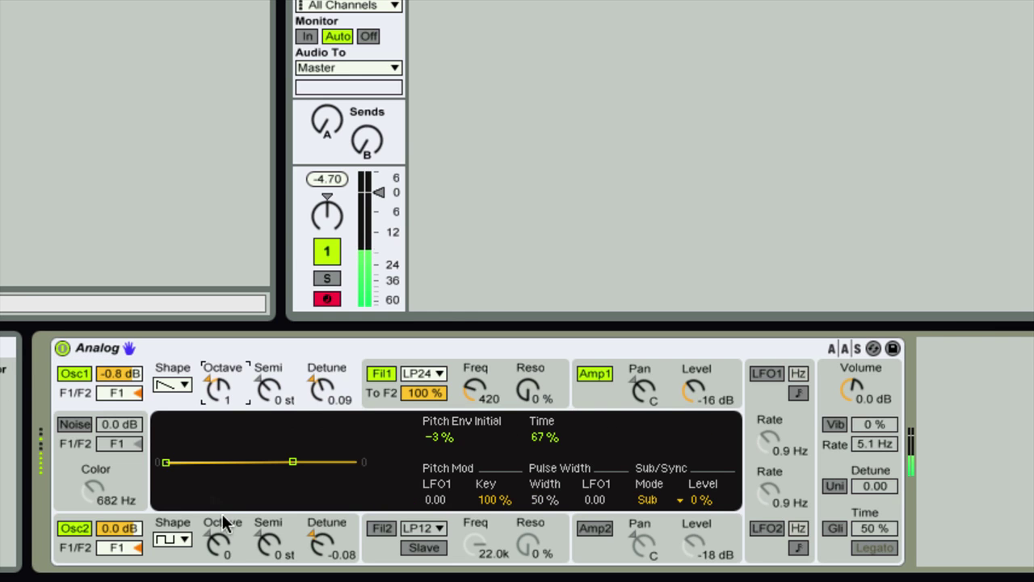
# Raise oscillator 2's octave to 1 and turn on the noise generator with color 3.6 kHz and level -8.1 dB.
pyautogui.moveTo(218, 543)
pyautogui.mouseDown()
pyautogui.moveTo(219, 530)
pyautogui.moveTo(217, 552)
pyautogui.mouseUp()
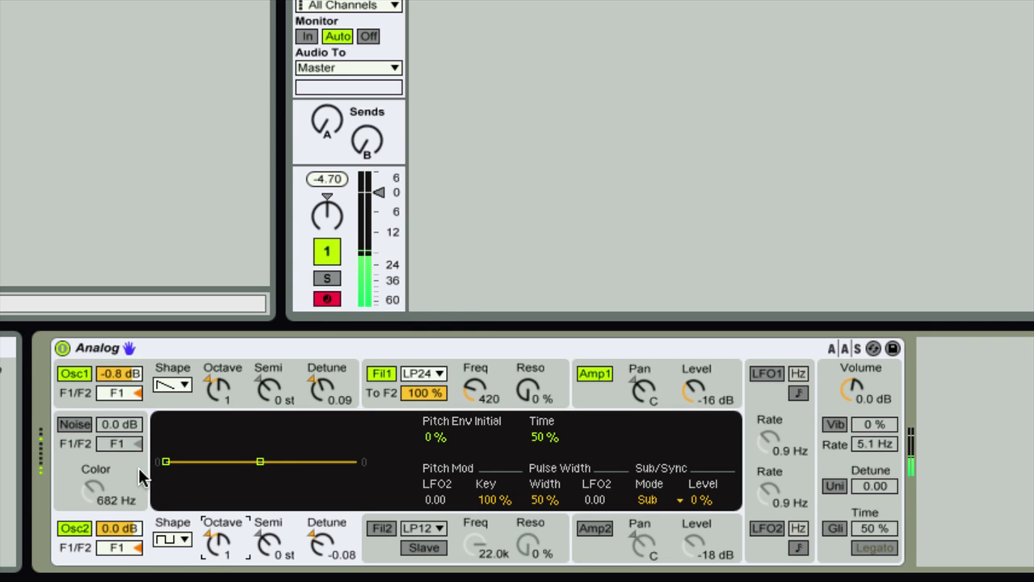
pyautogui.click(74, 424)
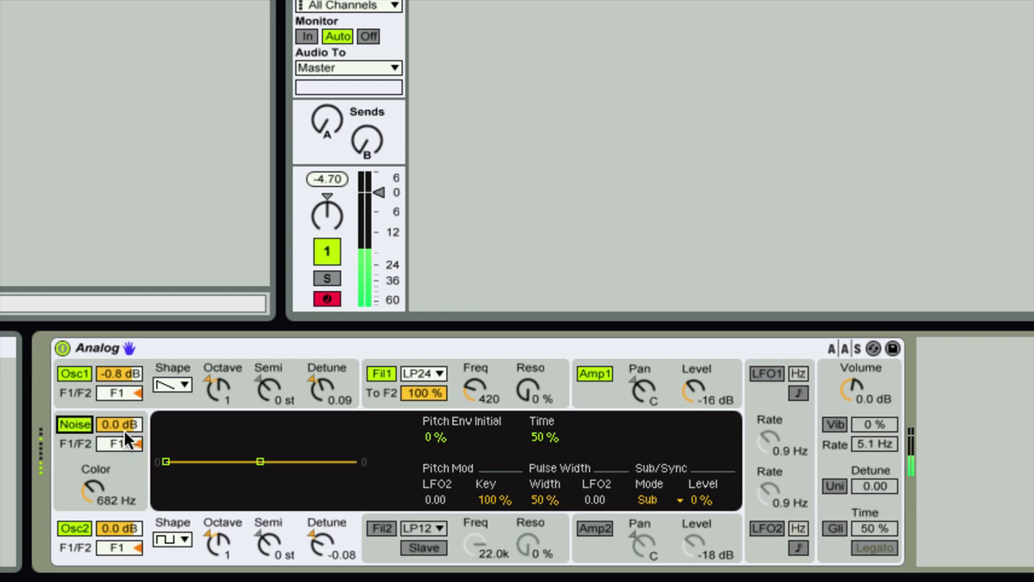
pyautogui.moveTo(91, 488); pyautogui.dragTo(91, 455)
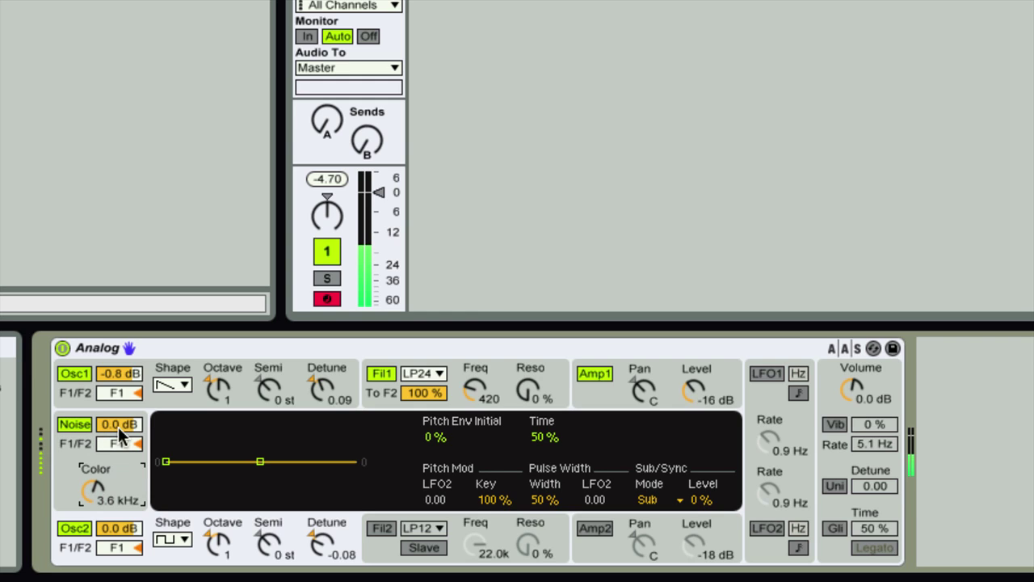
pyautogui.moveTo(119, 424); pyautogui.dragTo(119, 457)
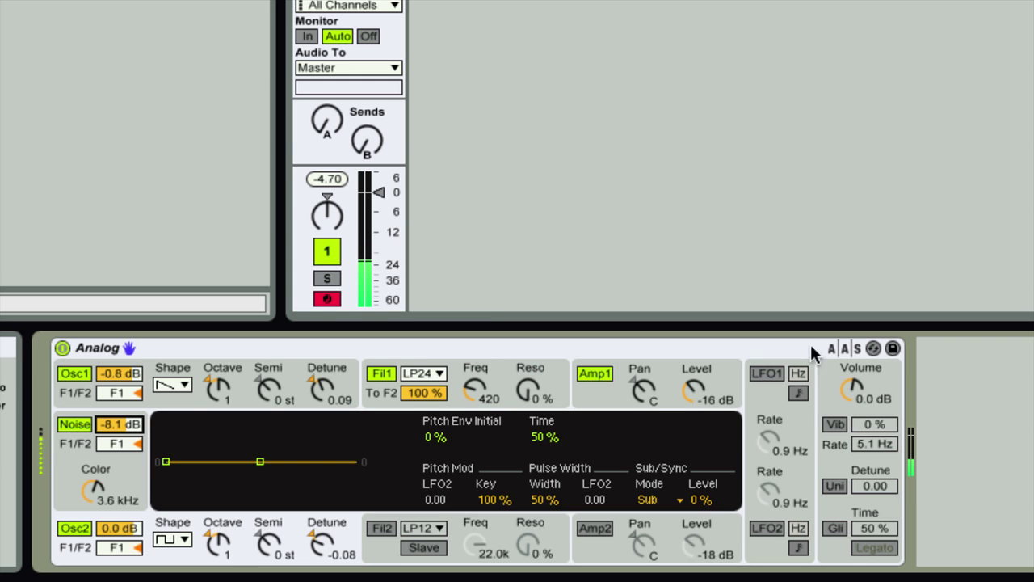
# Turn on LFO 1 and sync its rate to the tempo at 1/4, keeping the sine wave.
pyautogui.click(767, 374)
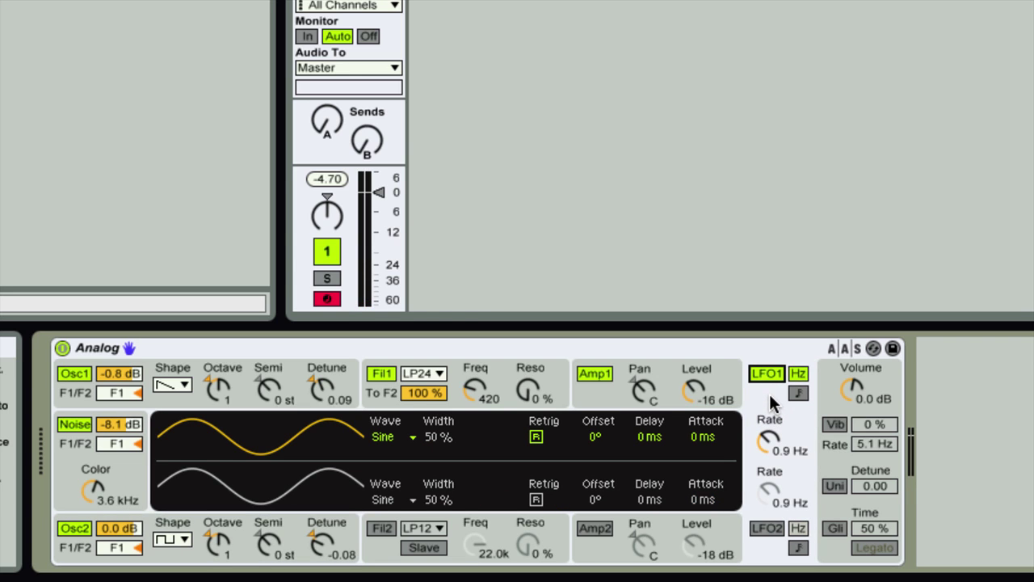
pyautogui.click(408, 438)
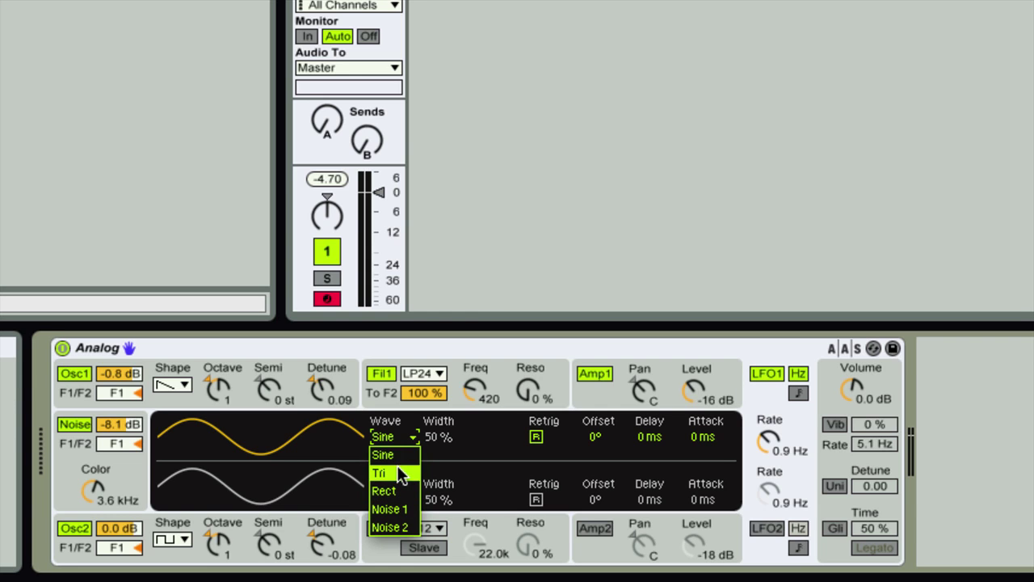
pyautogui.click(765, 406)
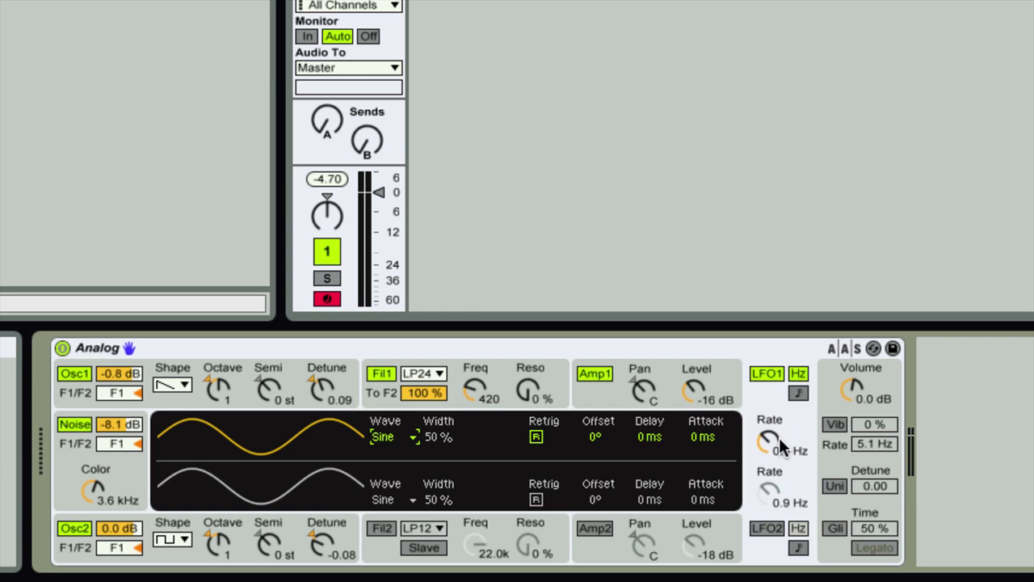
pyautogui.moveTo(779, 443)
pyautogui.mouseDown()
pyautogui.moveTo(778, 416)
pyautogui.moveTo(767, 448)
pyautogui.mouseUp()
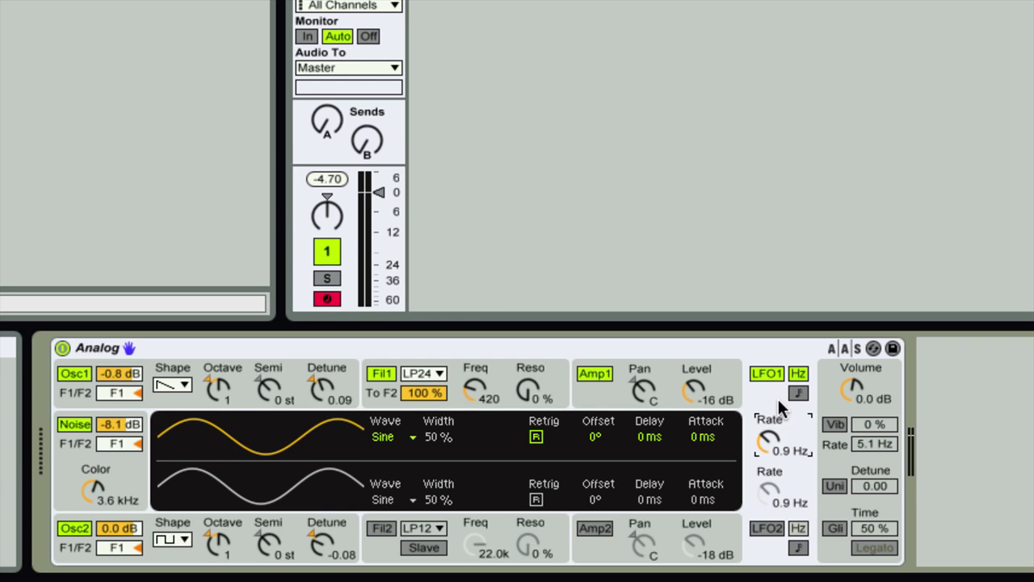
pyautogui.click(798, 393)
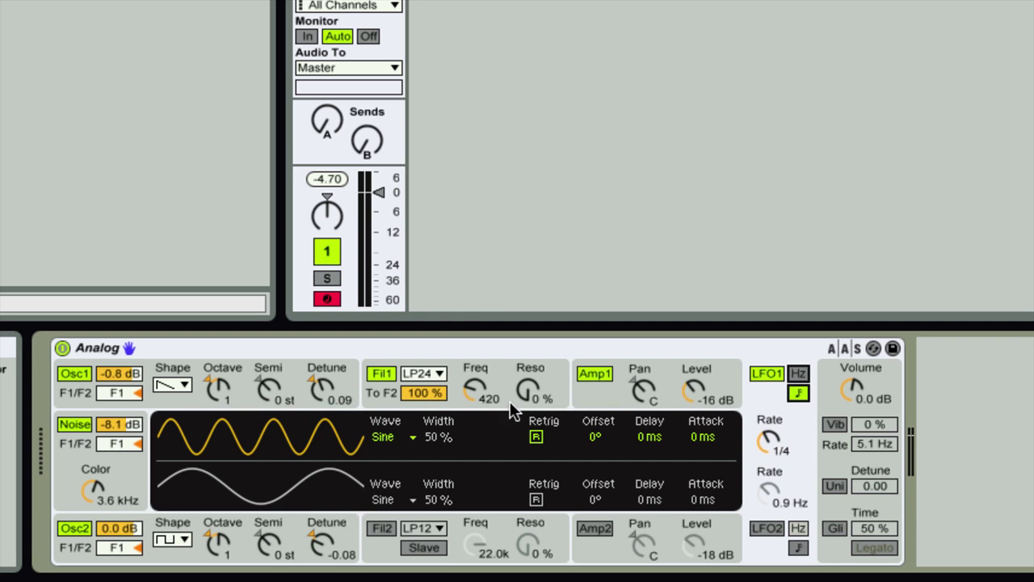
# Set LFO 1's modulation of filter 1's frequency to 2.86 and LFO 1's rate to 1/32d.
pyautogui.click(452, 397)
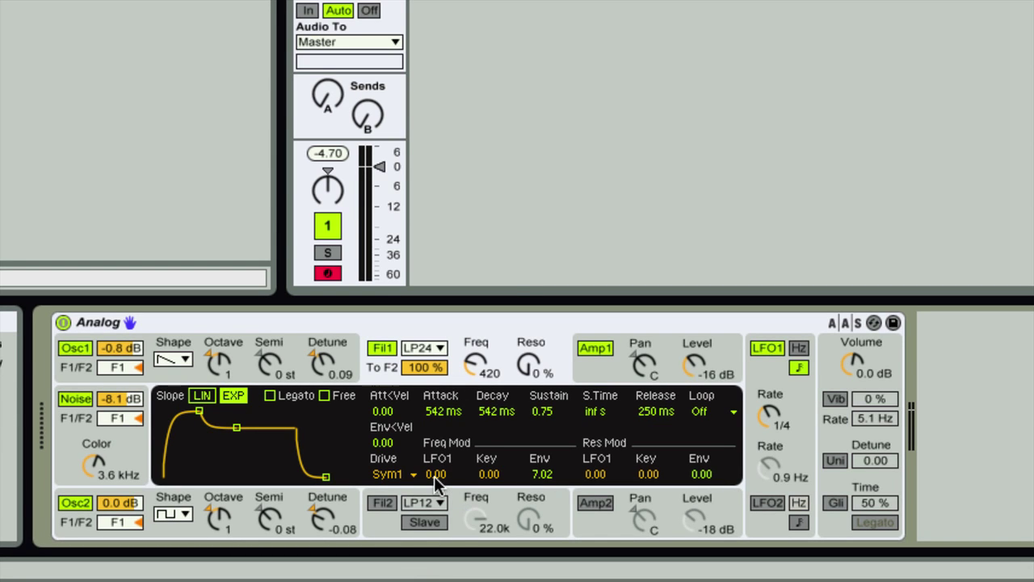
pyautogui.click(434, 475)
pyautogui.moveTo(434, 476); pyautogui.dragTo(475, 414)
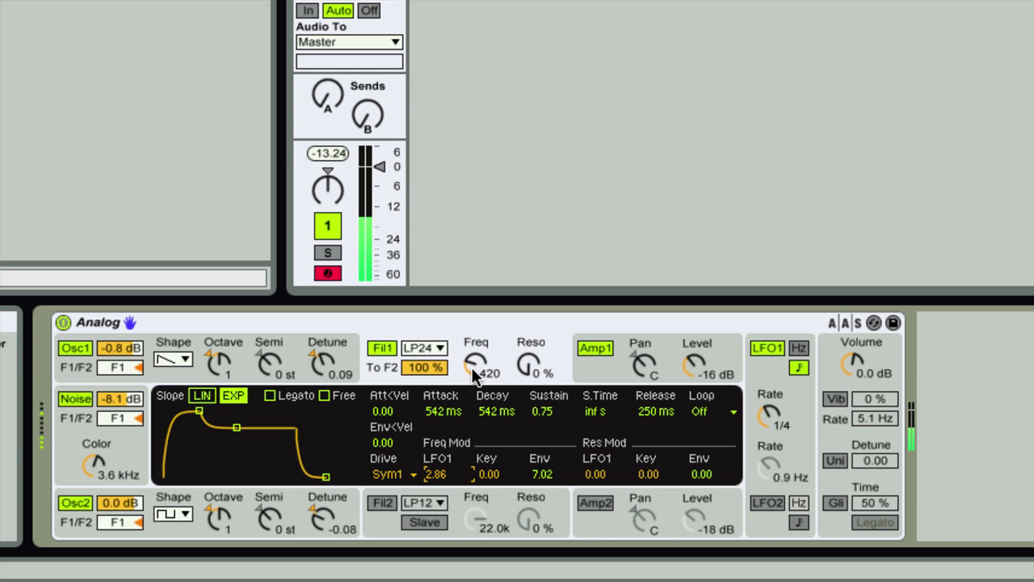
pyautogui.moveTo(768, 415); pyautogui.dragTo(768, 447)
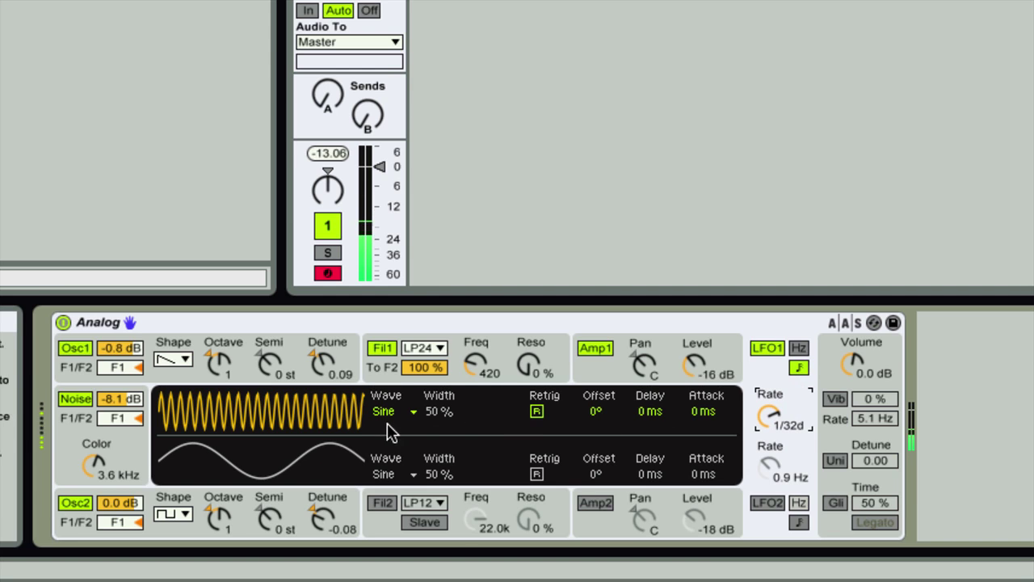
# Try a triangle wave with 90 % width on LFO 1.
pyautogui.click(411, 412)
pyautogui.click(406, 447)
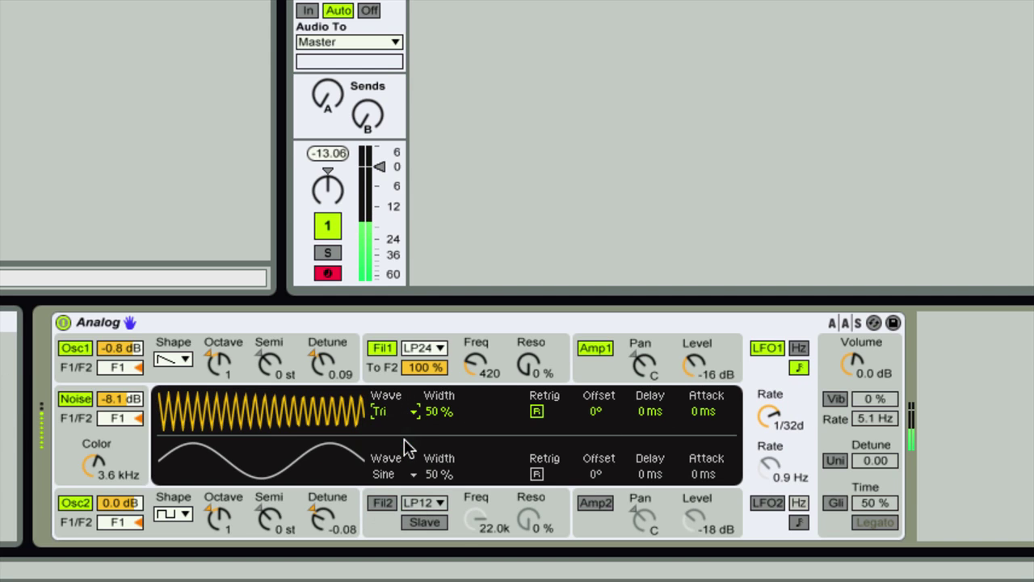
pyautogui.click(412, 414)
pyautogui.click(450, 414)
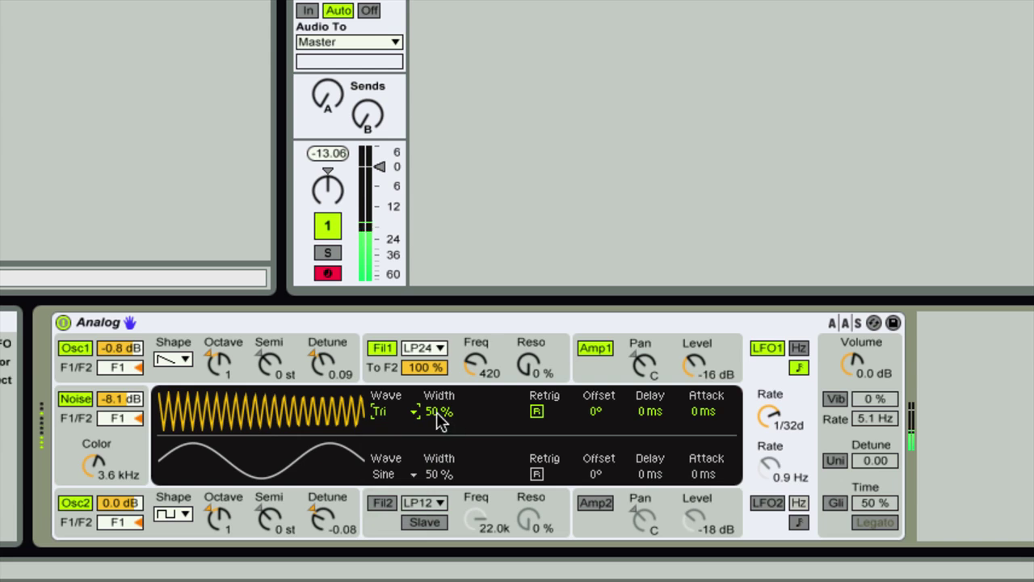
pyautogui.moveTo(450, 415); pyautogui.dragTo(451, 382)
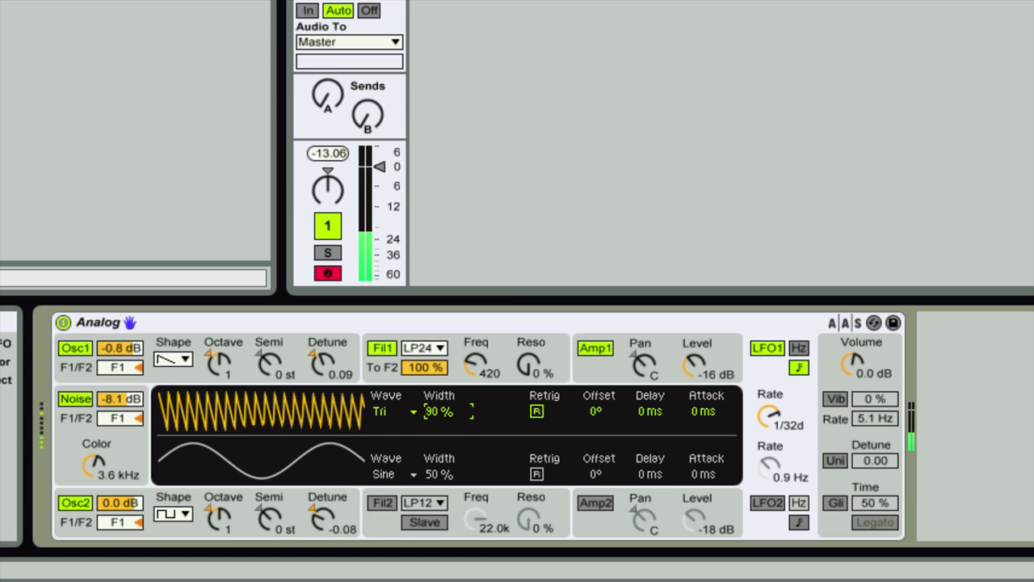
# Give LFO 1 a rectangle wave with 41 % width.
pyautogui.click(412, 414)
pyautogui.click(408, 461)
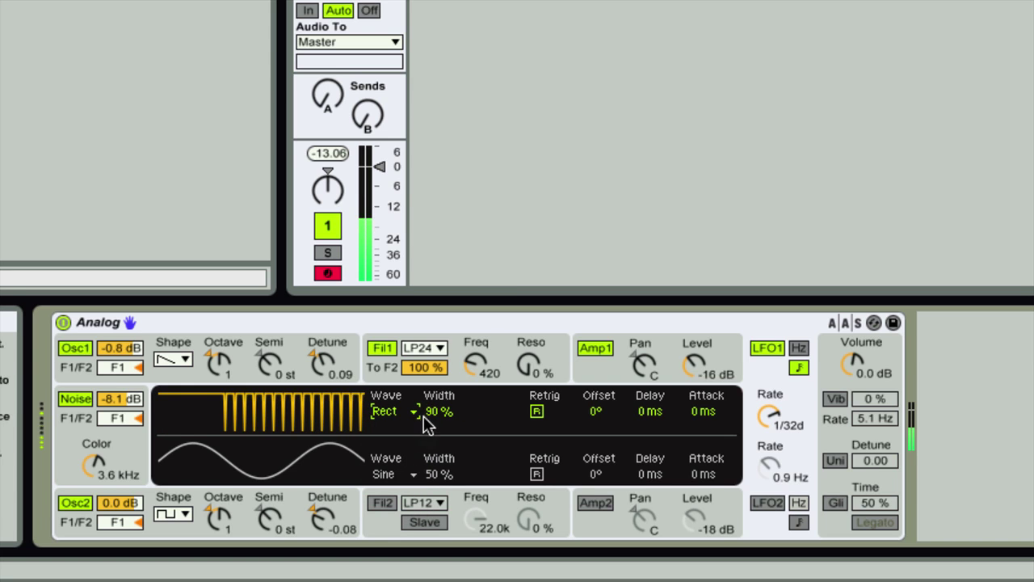
pyautogui.moveTo(423, 416); pyautogui.dragTo(434, 456)
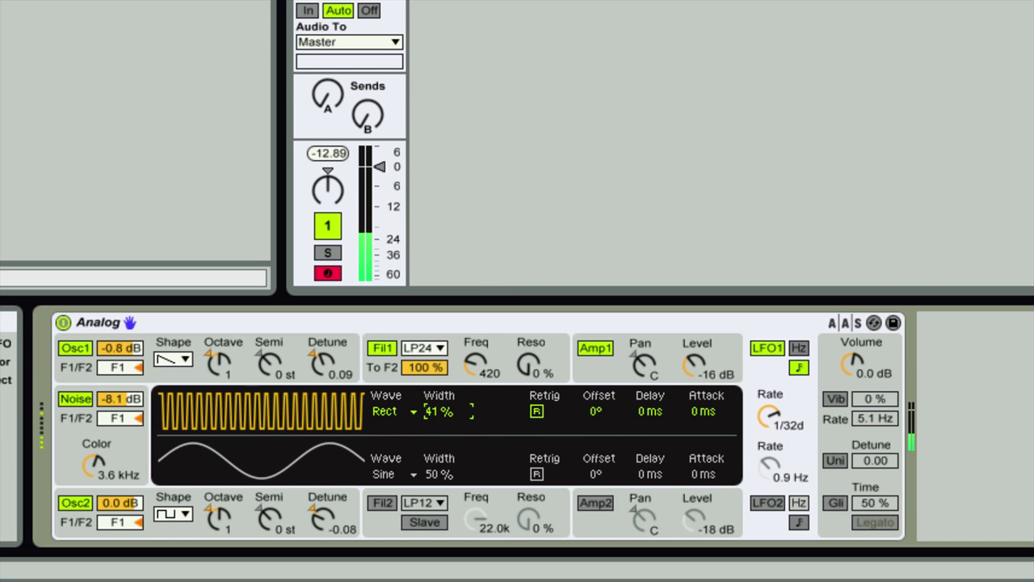
# Enable retrigger on LFO 1 and set its offset to 76°, delay to 233 ms and attack to 258 ms.
pyautogui.click(536, 412)
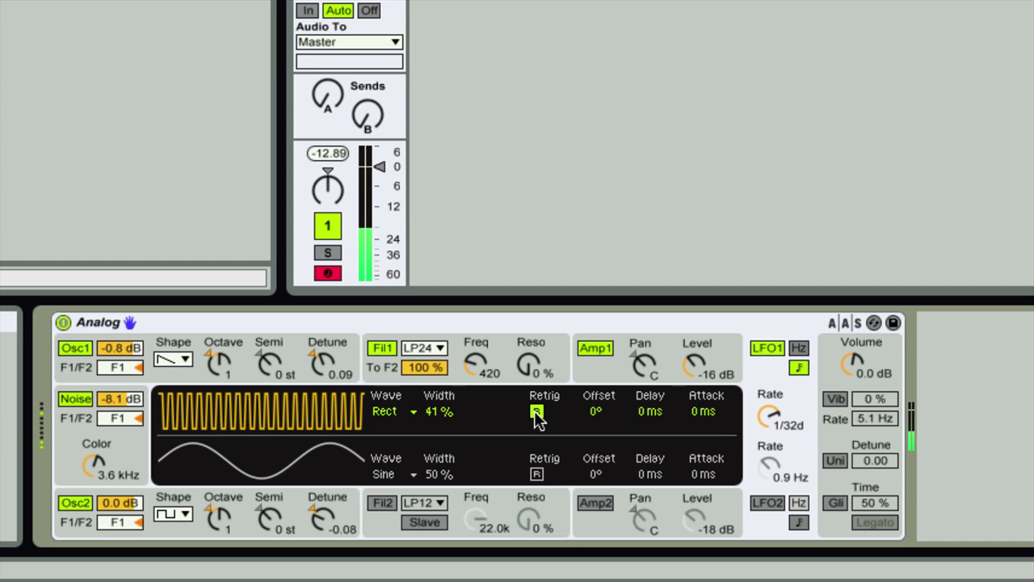
pyautogui.moveTo(594, 412); pyautogui.dragTo(594, 355)
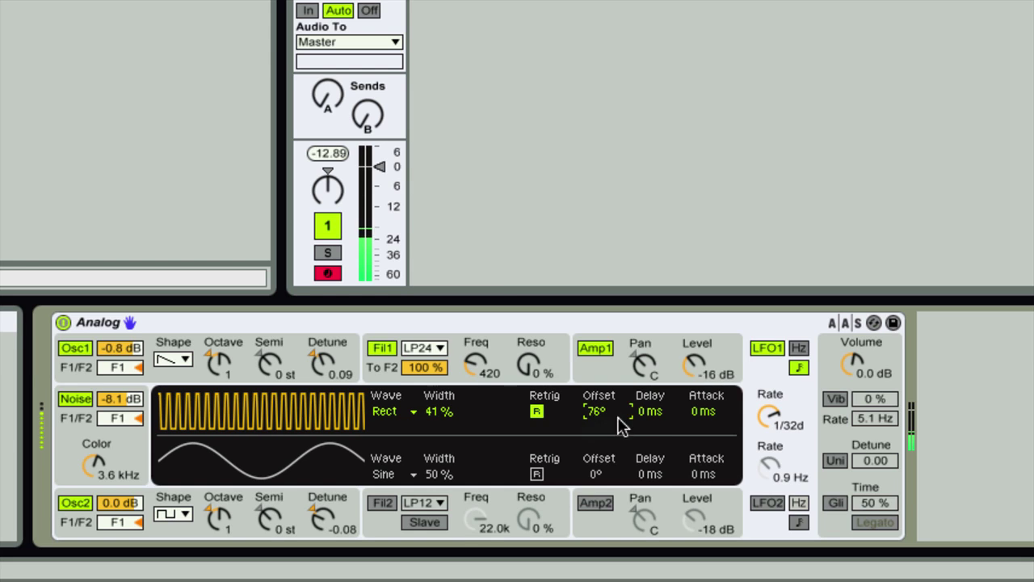
pyautogui.click(647, 415)
pyautogui.moveTo(646, 414); pyautogui.dragTo(701, 394)
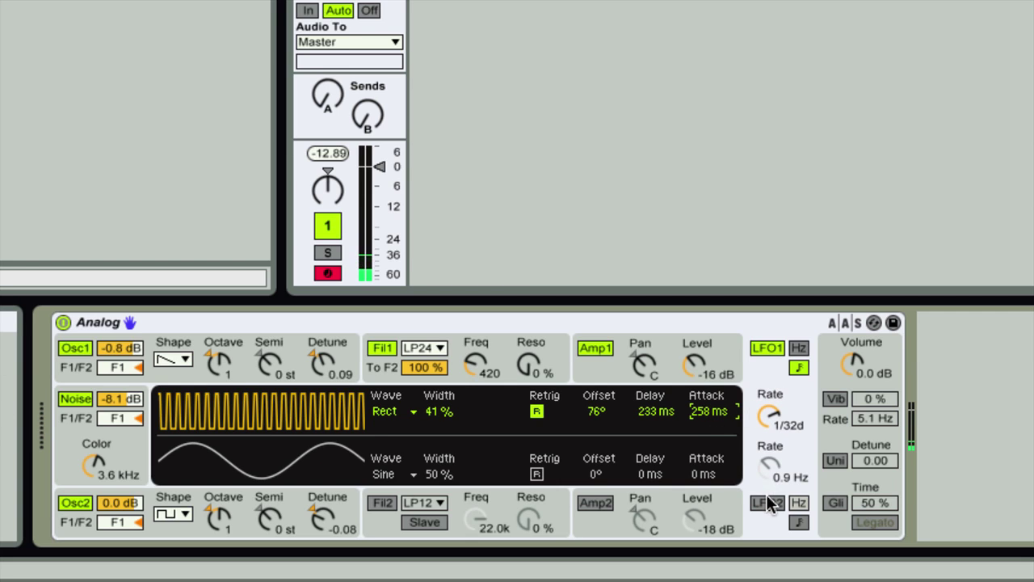
# Turn on LFO 2 and review the modulation settings of filter 1, oscillator 1 and amp 1.
pyautogui.click(767, 503)
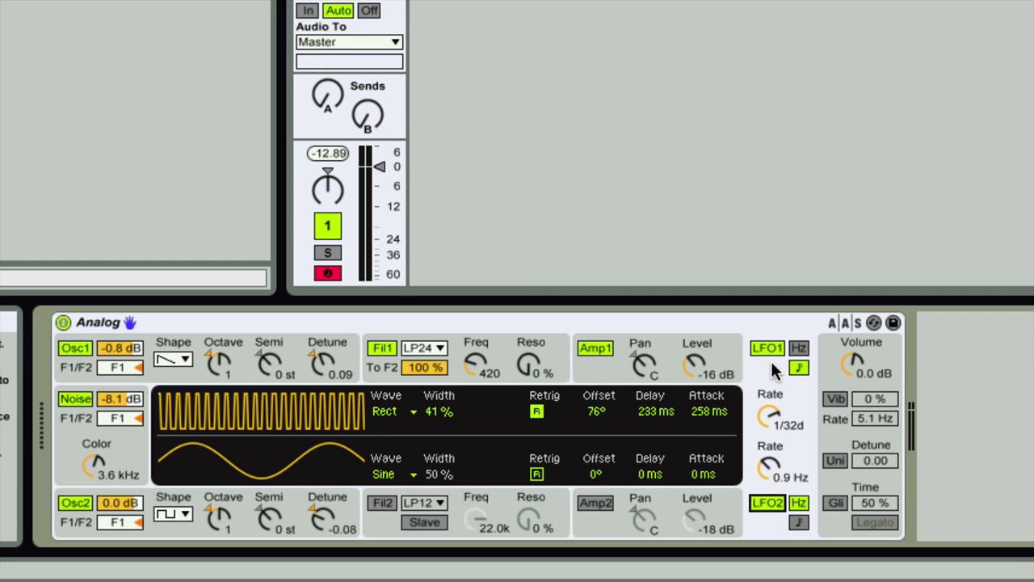
pyautogui.click(453, 372)
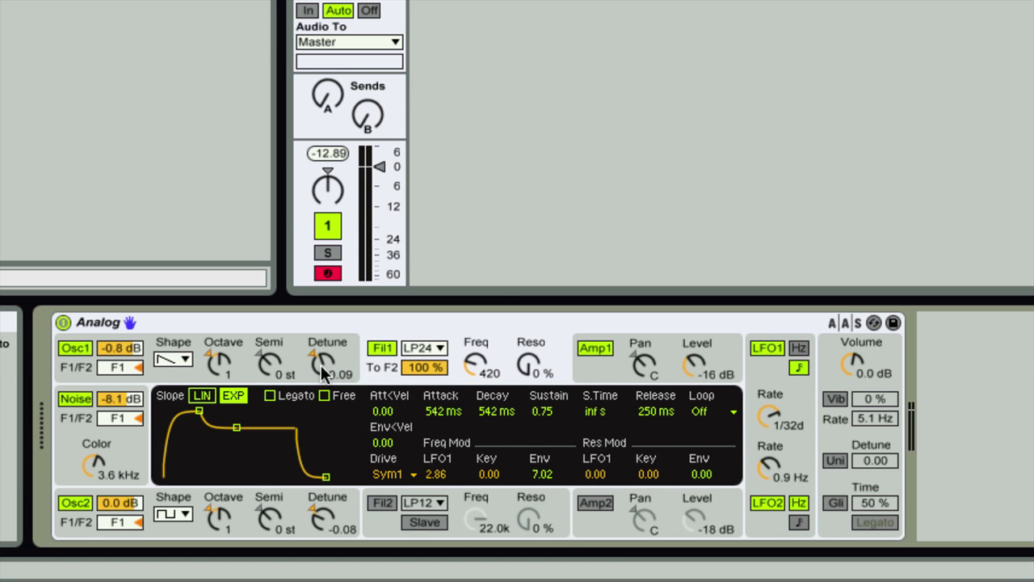
pyautogui.click(288, 354)
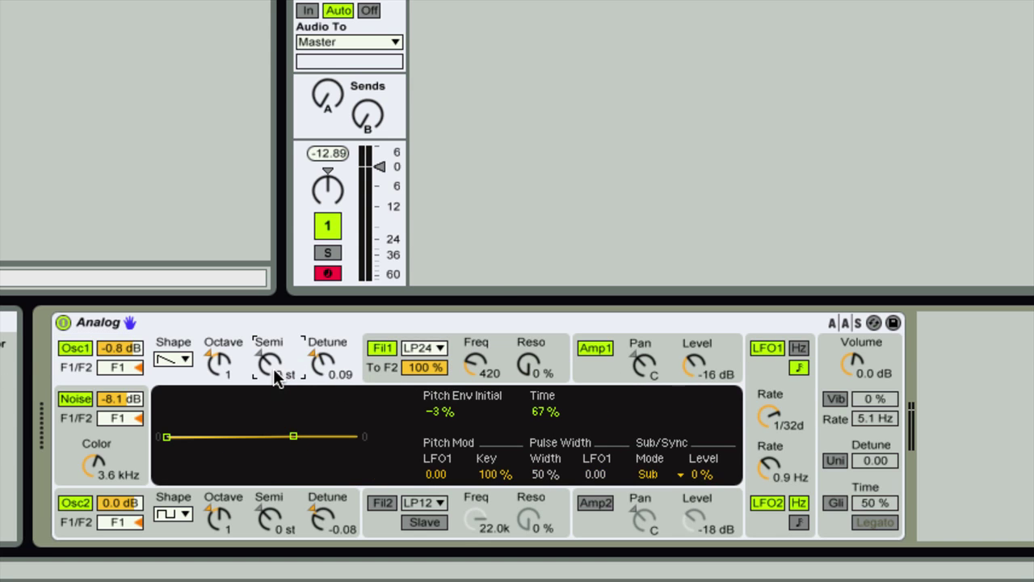
pyautogui.click(384, 370)
pyautogui.click(583, 361)
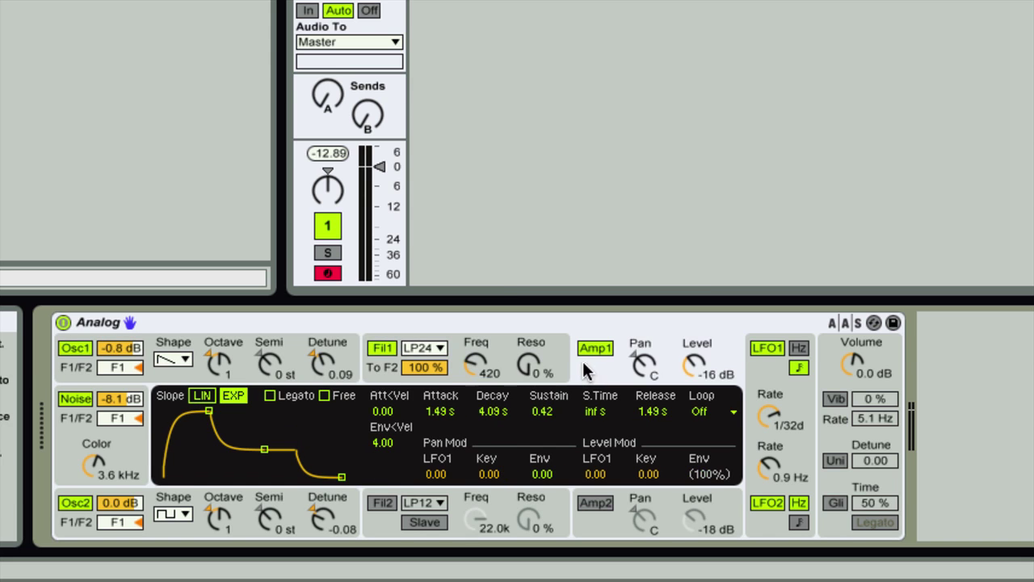
# Set LFO 1's modulation of oscillator 1's pitch to 1.00 and of filter 1's frequency to 4.00.
pyautogui.click(343, 363)
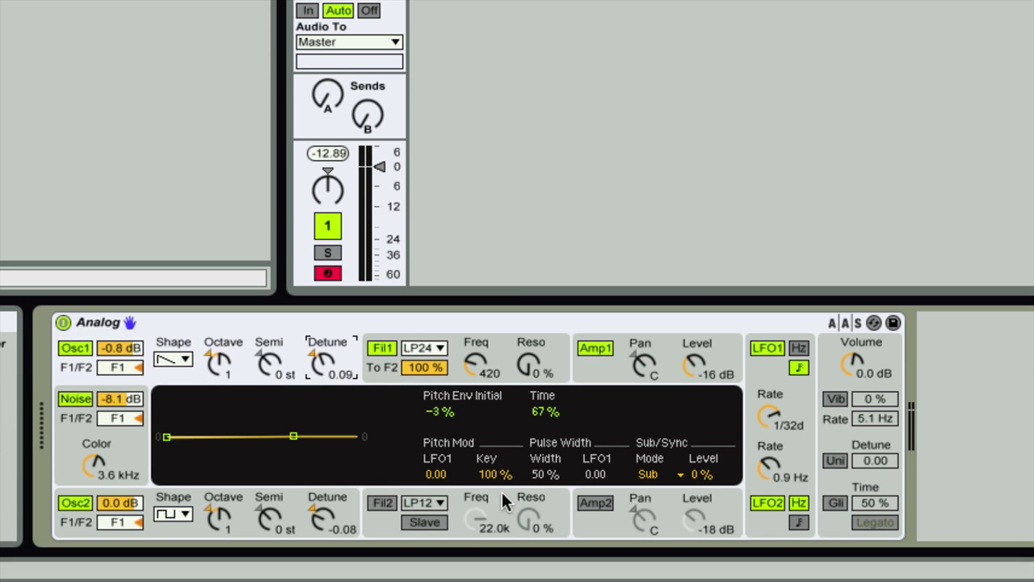
pyautogui.click(433, 479)
pyautogui.moveTo(434, 479); pyautogui.dragTo(434, 451)
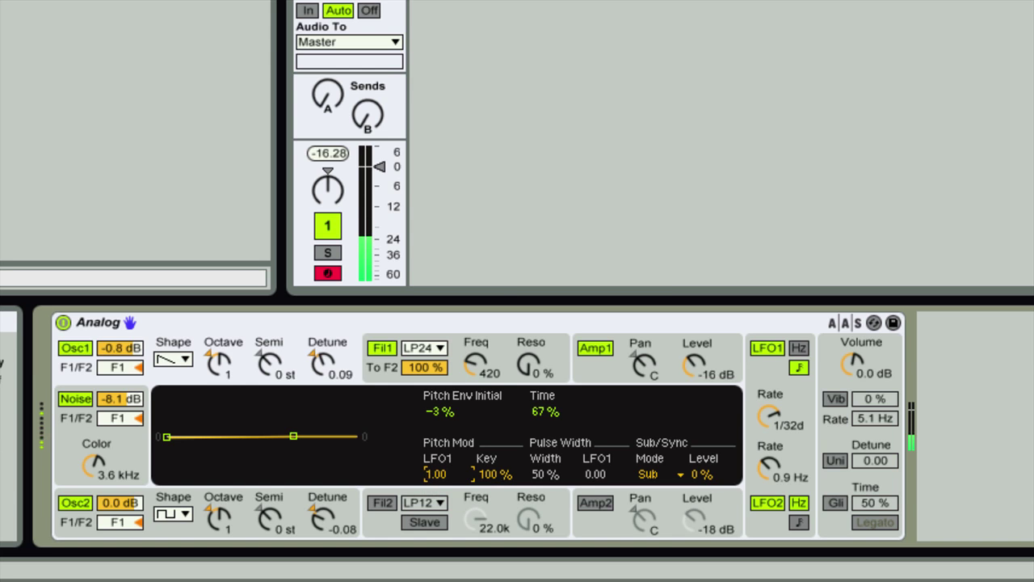
pyautogui.click(463, 386)
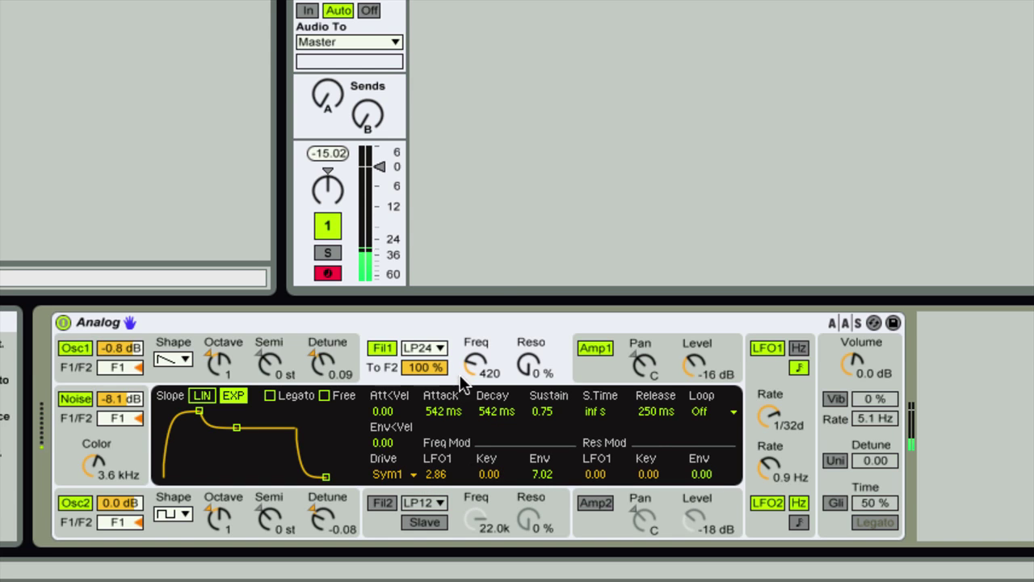
pyautogui.moveTo(434, 475); pyautogui.dragTo(434, 465)
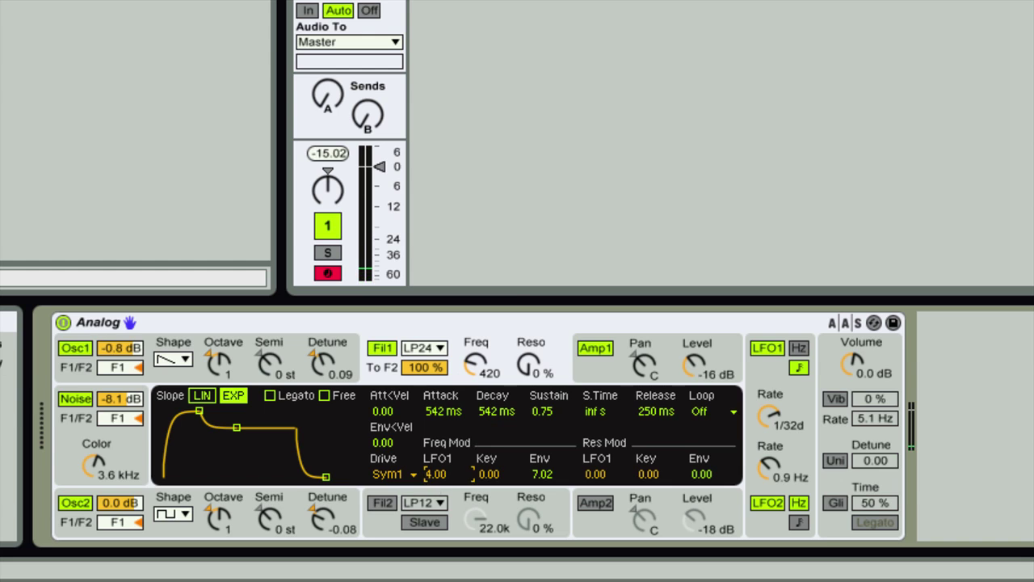
# Adjust LFO 1's modulation of amp 1's pan and level.
pyautogui.click(591, 378)
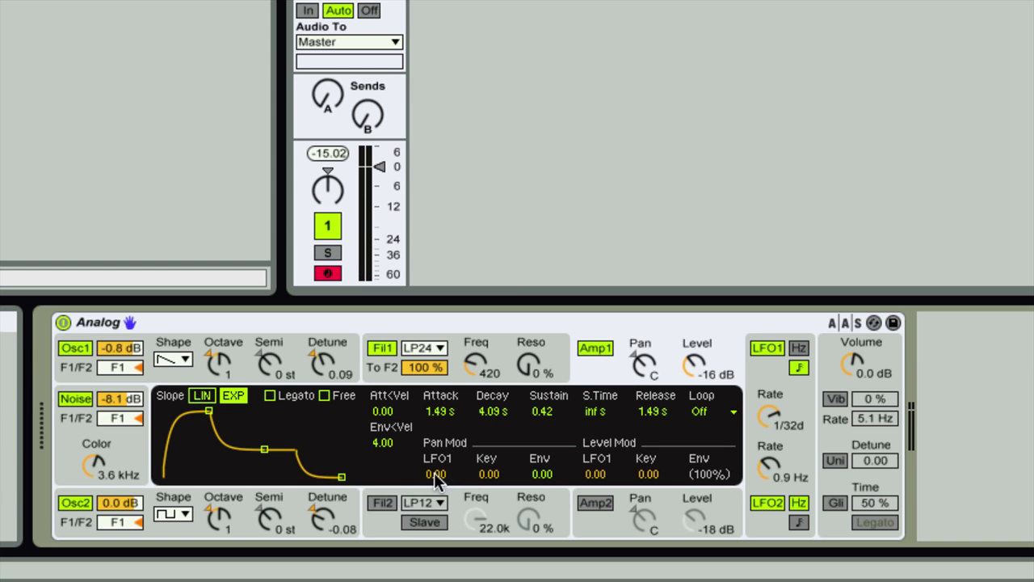
pyautogui.moveTo(435, 479); pyautogui.dragTo(435, 470)
pyautogui.moveTo(595, 477); pyautogui.dragTo(595, 462)
# Route oscillator 1 entirely to filter 2, with oscillator 2 switched off and amp 2 and filter 2 switched on.
pyautogui.moveTo(121, 369); pyautogui.dragTo(121, 408)
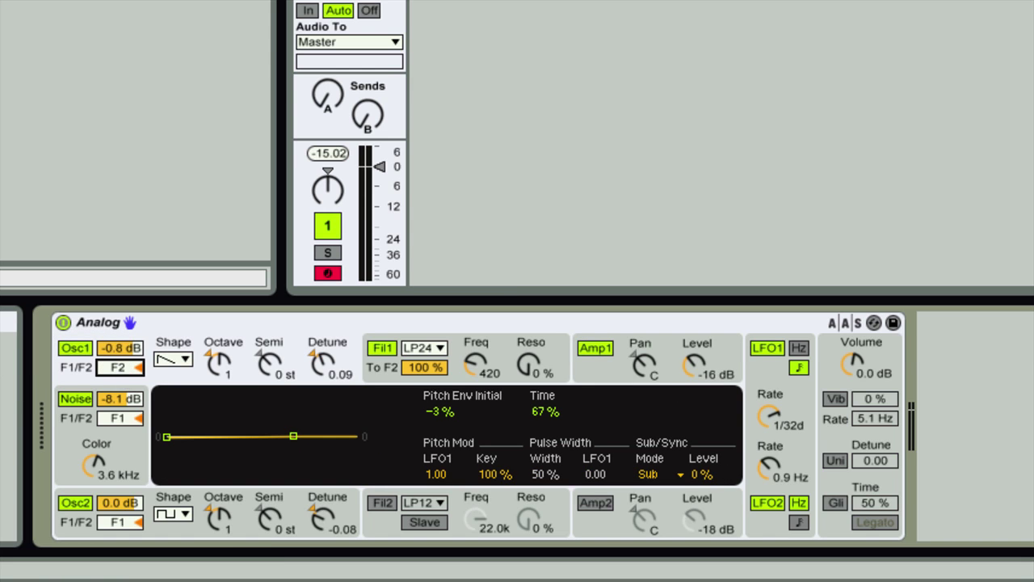
pyautogui.click(74, 504)
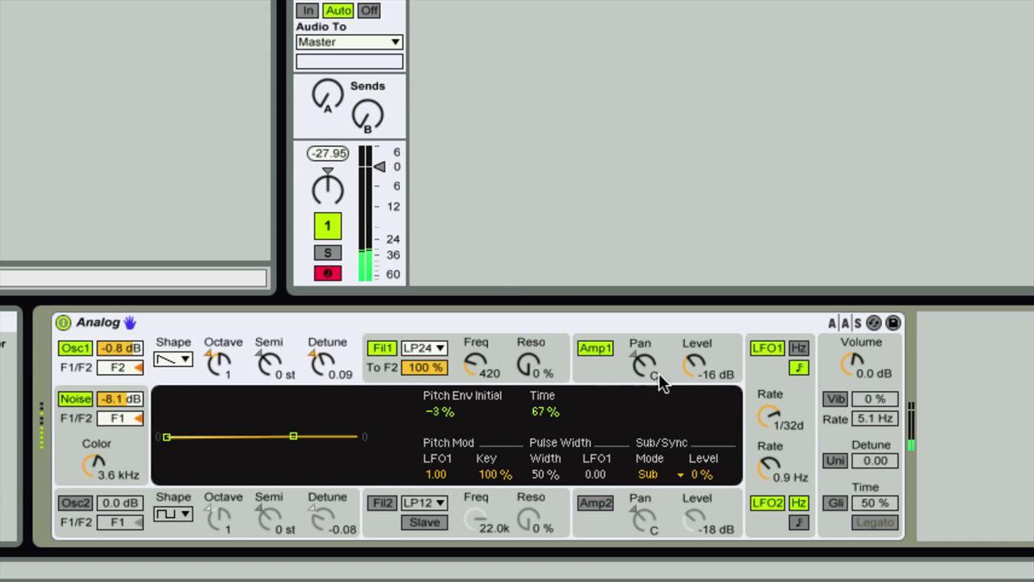
pyautogui.click(590, 504)
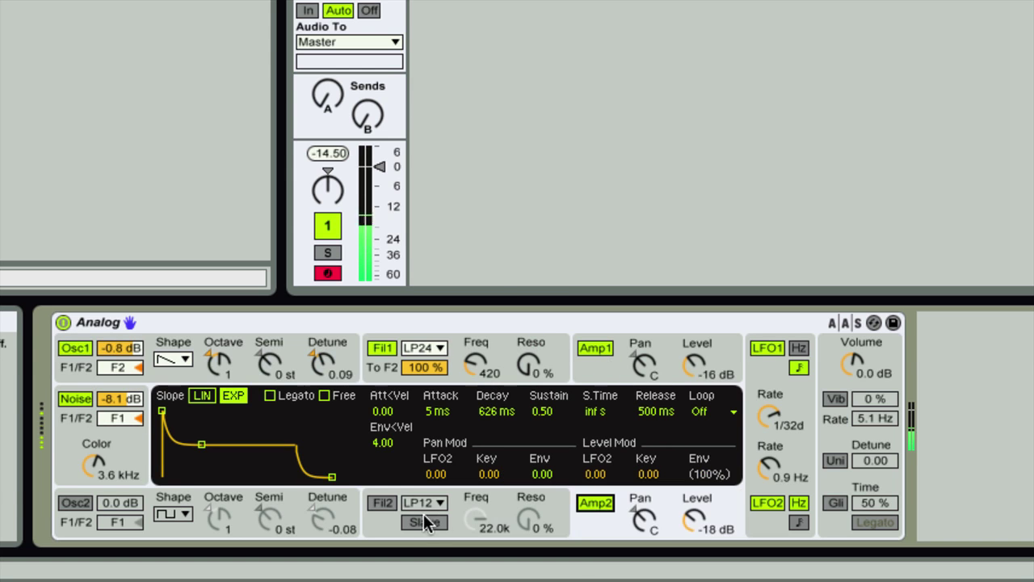
pyautogui.click(377, 503)
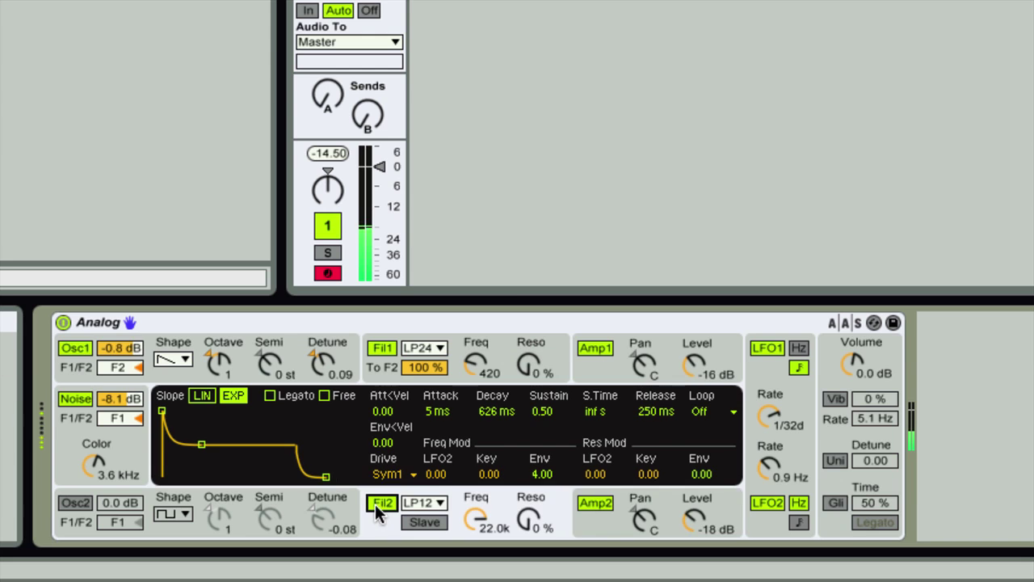
# Turn off LFO 1, LFO 2 and the noise generator.
pyautogui.click(767, 349)
pyautogui.click(766, 504)
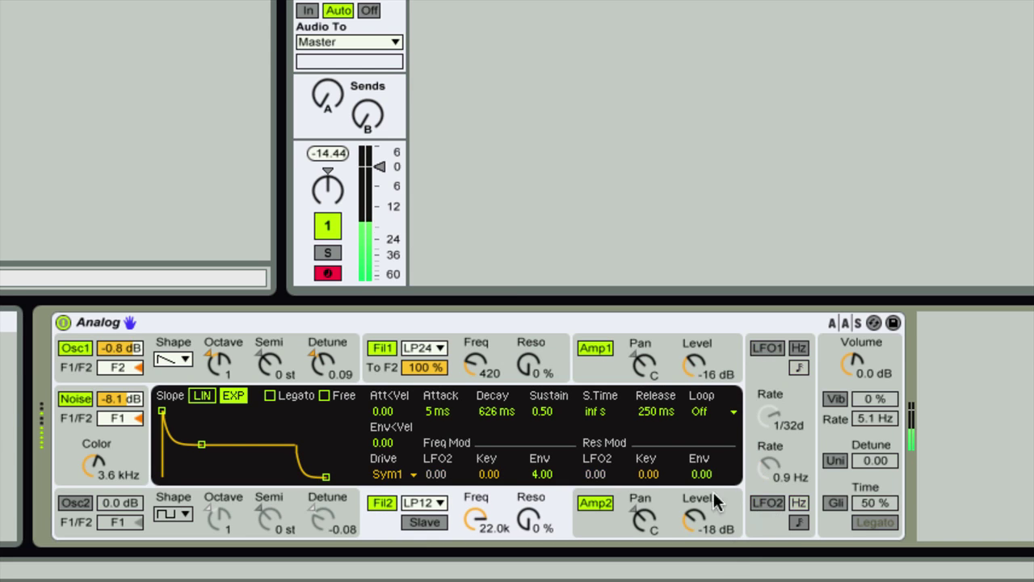
pyautogui.click(76, 398)
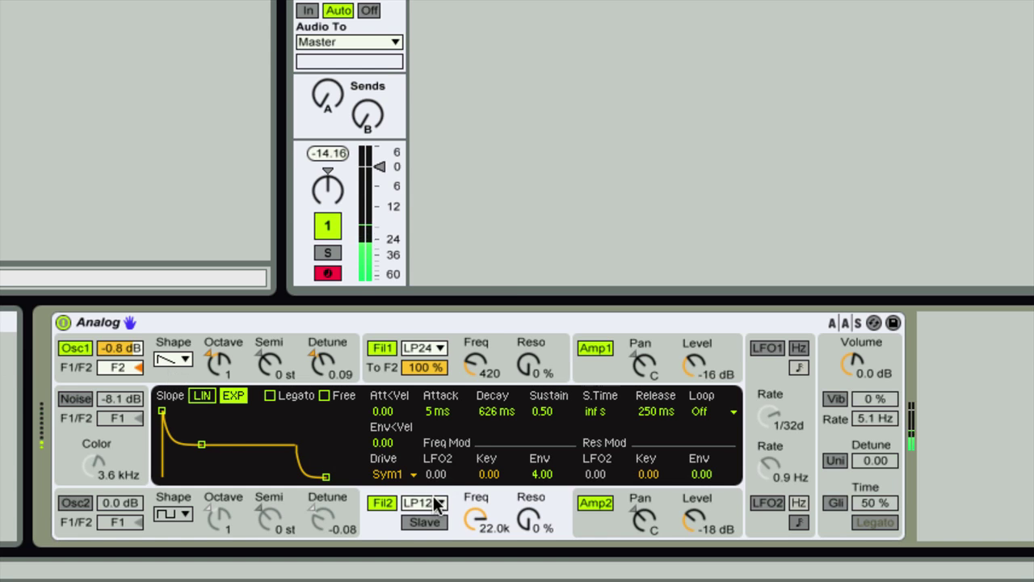
# Choose the Low-pass 24dB/oct type for filter 1 and lower its frequency to 201.
pyautogui.click(438, 346)
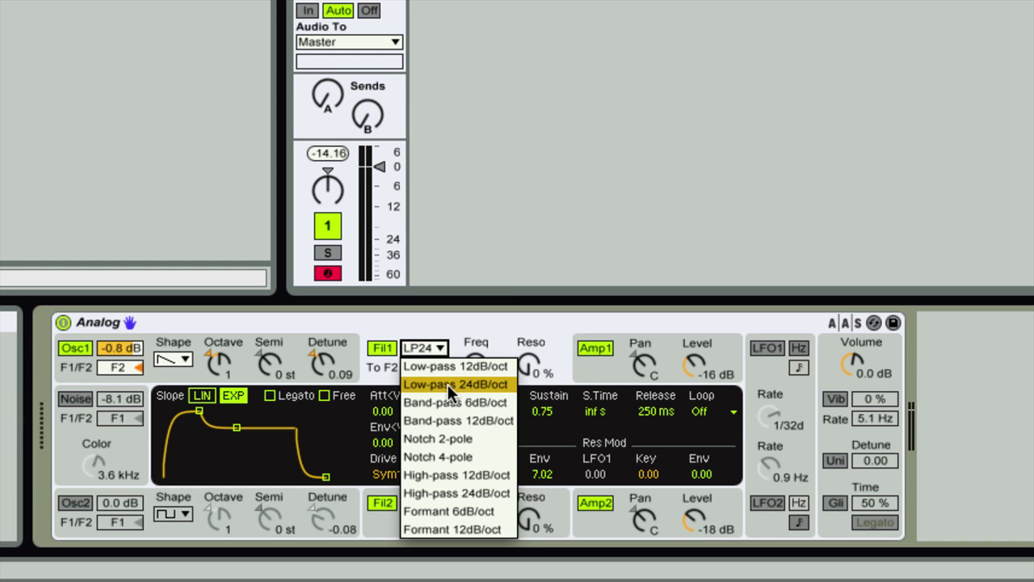
pyautogui.click(447, 383)
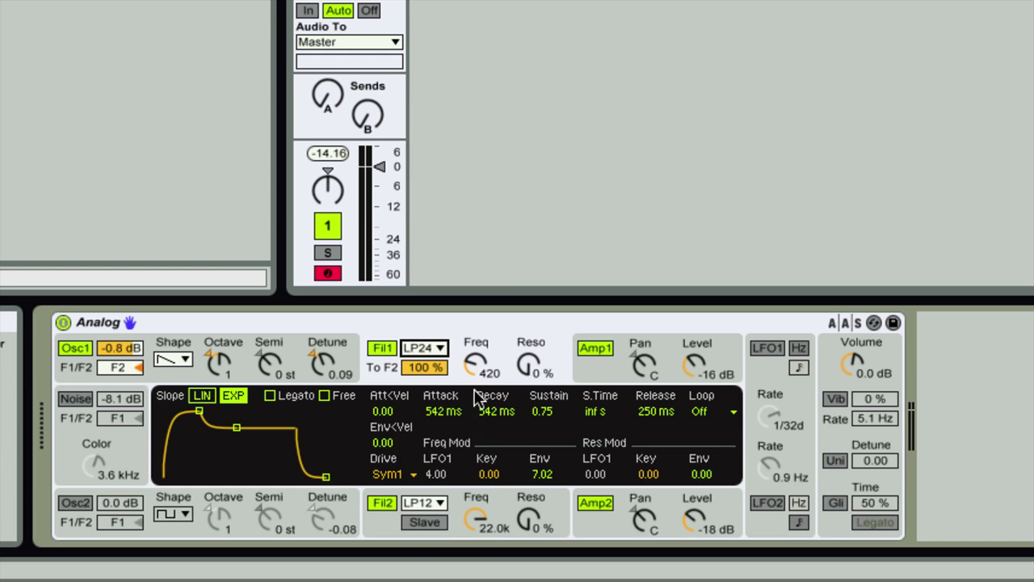
pyautogui.moveTo(473, 365); pyautogui.dragTo(473, 380)
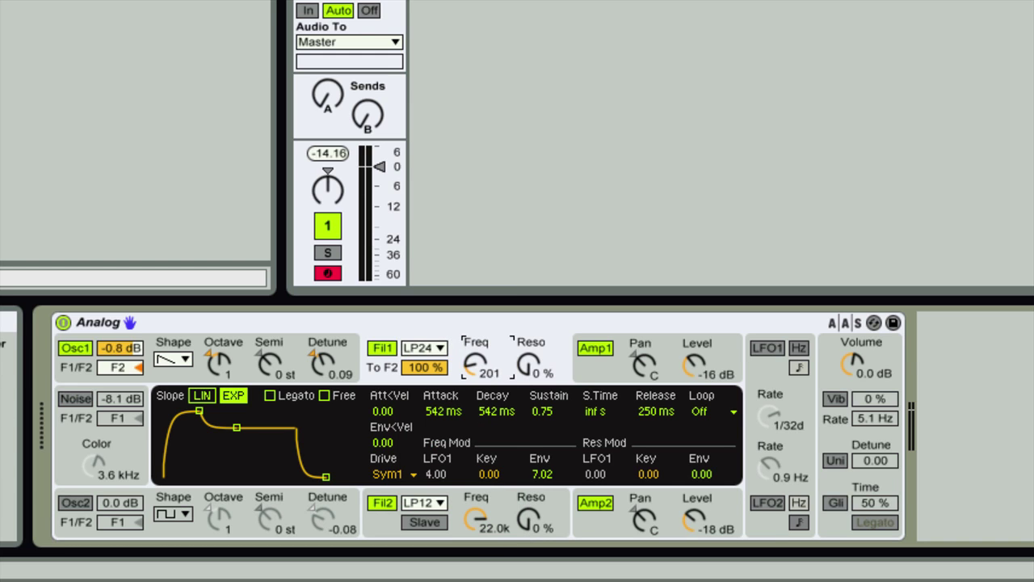
# Set filter 2 to Low-pass 24dB/oct with a frequency of 3.6k and a resonance of 65%.
pyautogui.click(429, 502)
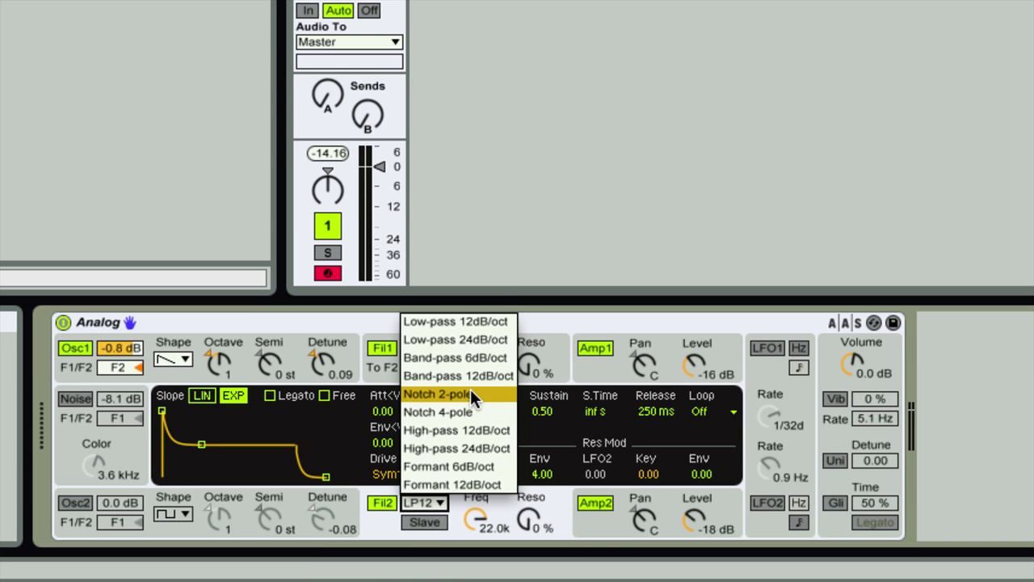
pyautogui.click(476, 340)
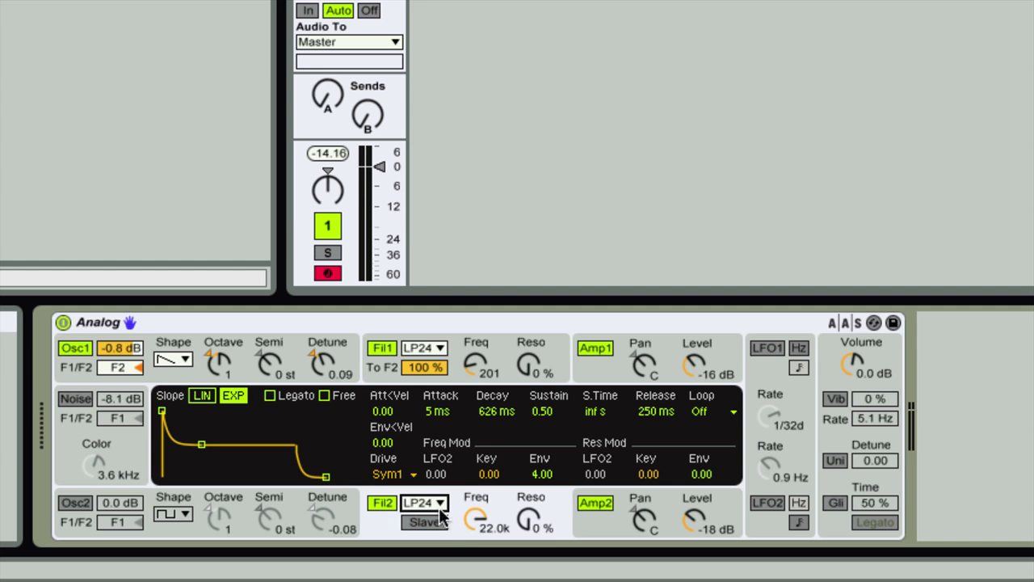
pyautogui.click(475, 511)
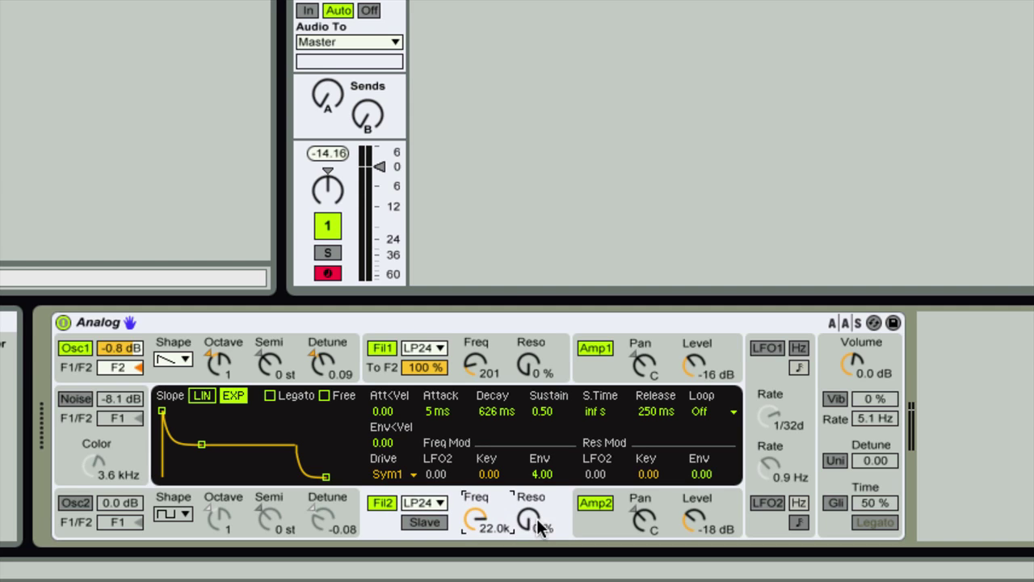
pyautogui.moveTo(476, 510); pyautogui.dragTo(476, 543)
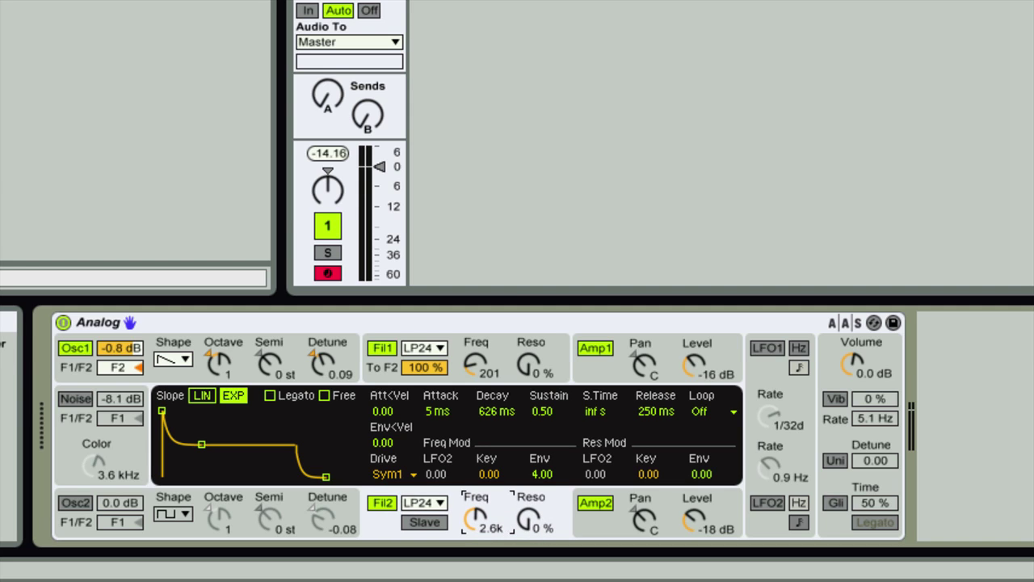
pyautogui.moveTo(529, 518); pyautogui.dragTo(529, 477)
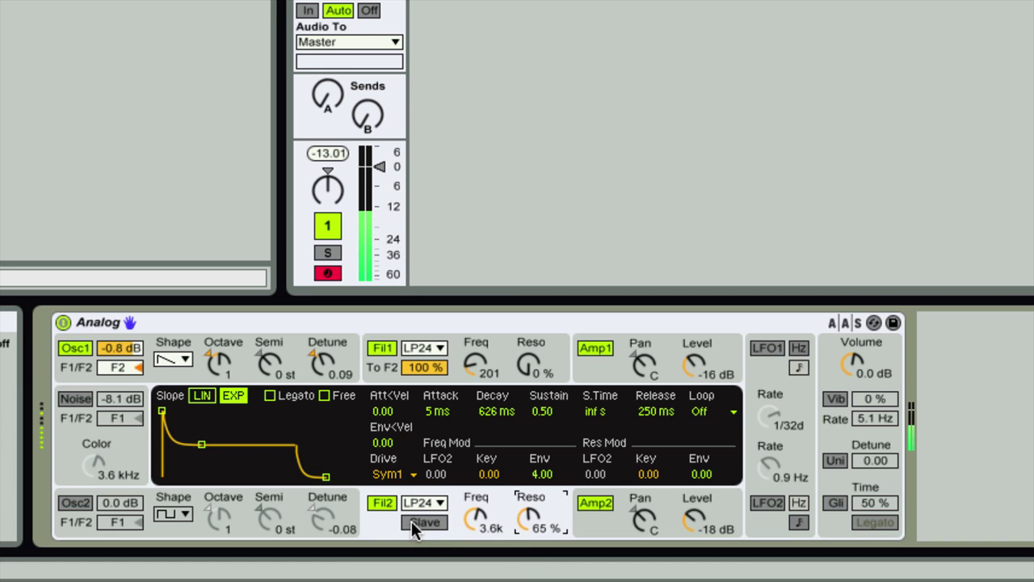
# Route oscillator 1 entirely to filter 1, then split it 50/50 between both filters.
pyautogui.click(119, 366)
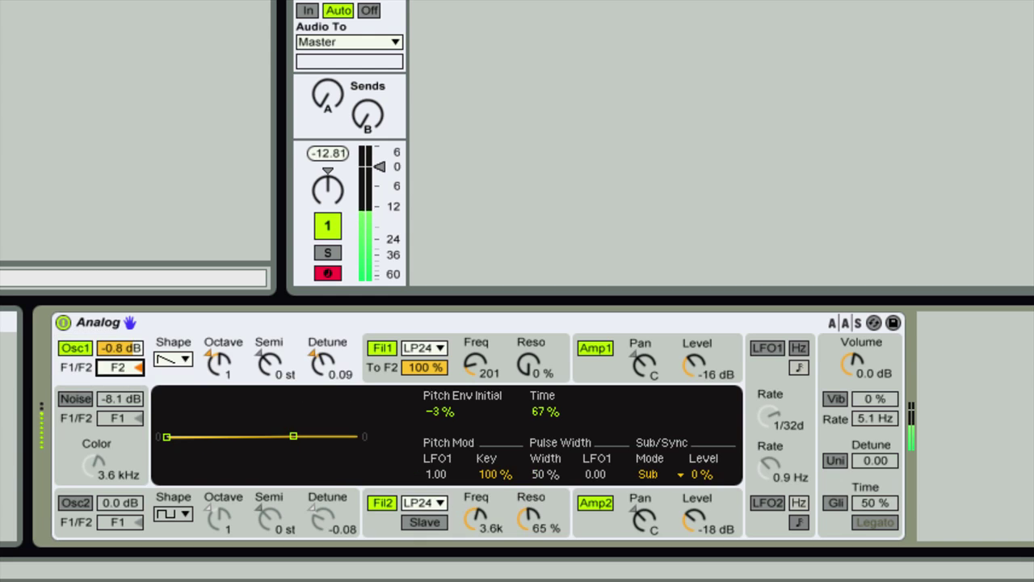
pyautogui.moveTo(120, 367)
pyautogui.mouseDown()
pyautogui.moveTo(120, 332)
pyautogui.moveTo(126, 373)
pyautogui.mouseUp()
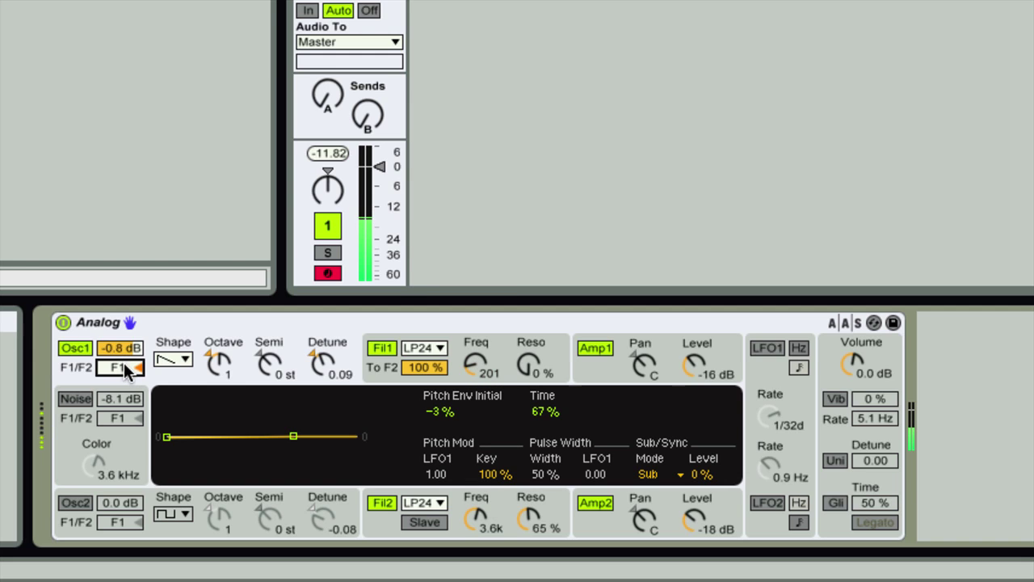
pyautogui.moveTo(122, 367)
pyautogui.mouseDown()
pyautogui.moveTo(122, 377)
pyautogui.moveTo(121, 364)
pyautogui.mouseUp()
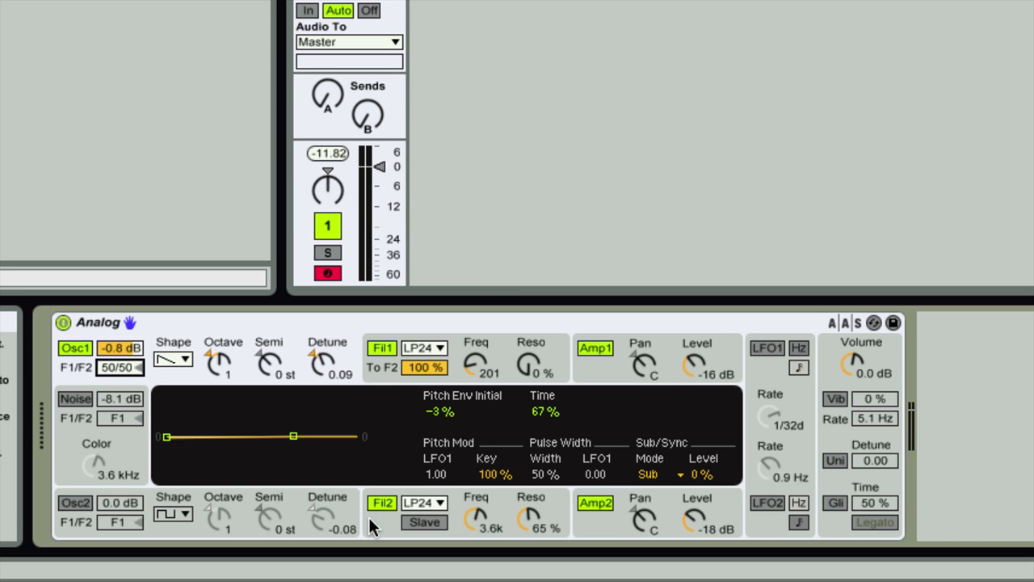
# Switch on oscillator 2 with a 36/64 filter split and the noise generator routed to filter 1.
pyautogui.click(77, 503)
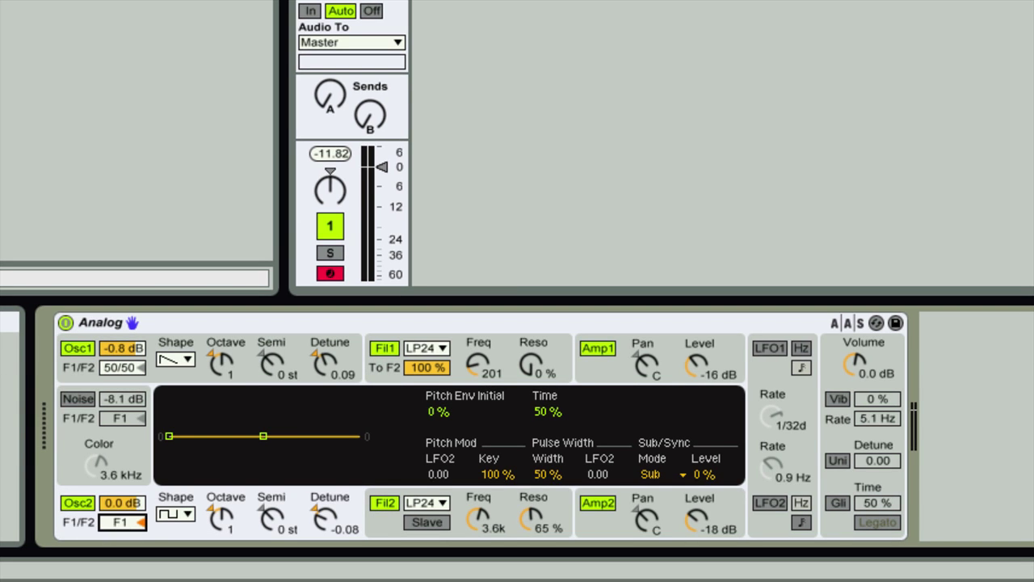
pyautogui.moveTo(122, 522); pyautogui.dragTo(122, 510)
pyautogui.click(77, 397)
pyautogui.moveTo(120, 422)
pyautogui.mouseDown()
pyautogui.moveTo(120, 435)
pyautogui.moveTo(119, 422)
pyautogui.mouseUp()
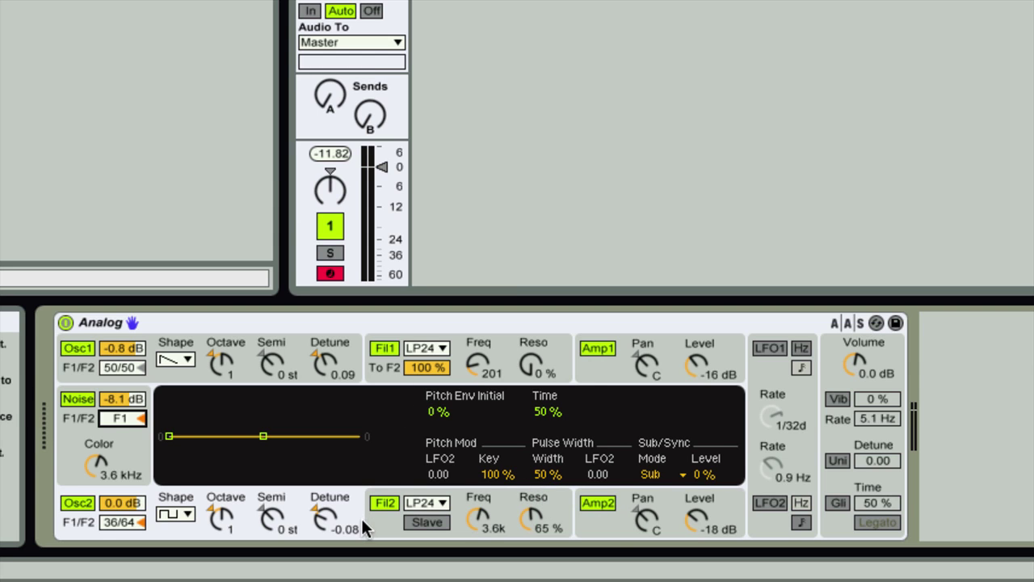
# Isolate oscillator 1 through filter 1, feeding filter 2 at 100%, with oscillator 2 and the noise generator switched off.
pyautogui.moveTo(427, 367); pyautogui.dragTo(427, 367)
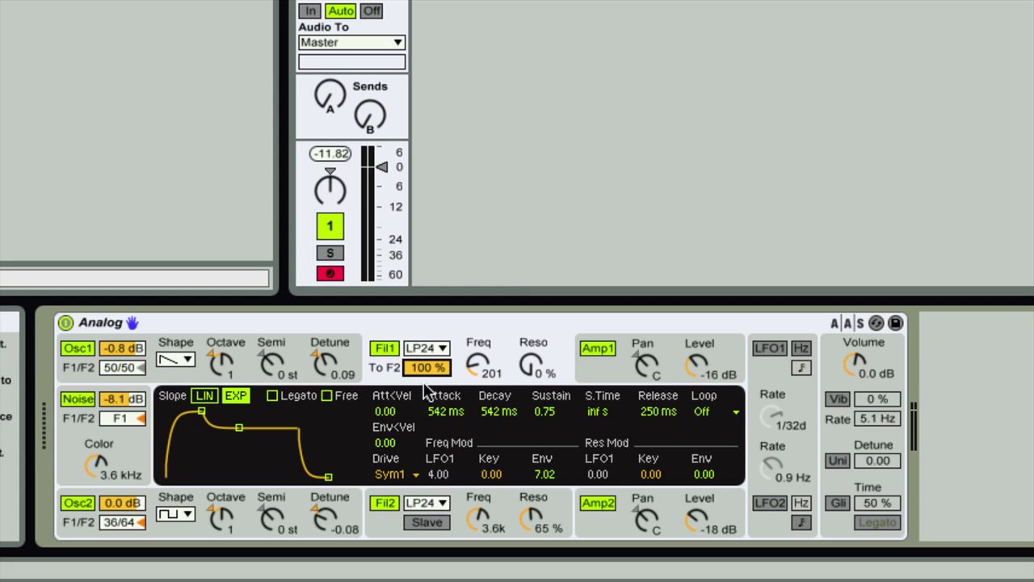
pyautogui.moveTo(427, 367); pyautogui.dragTo(427, 360)
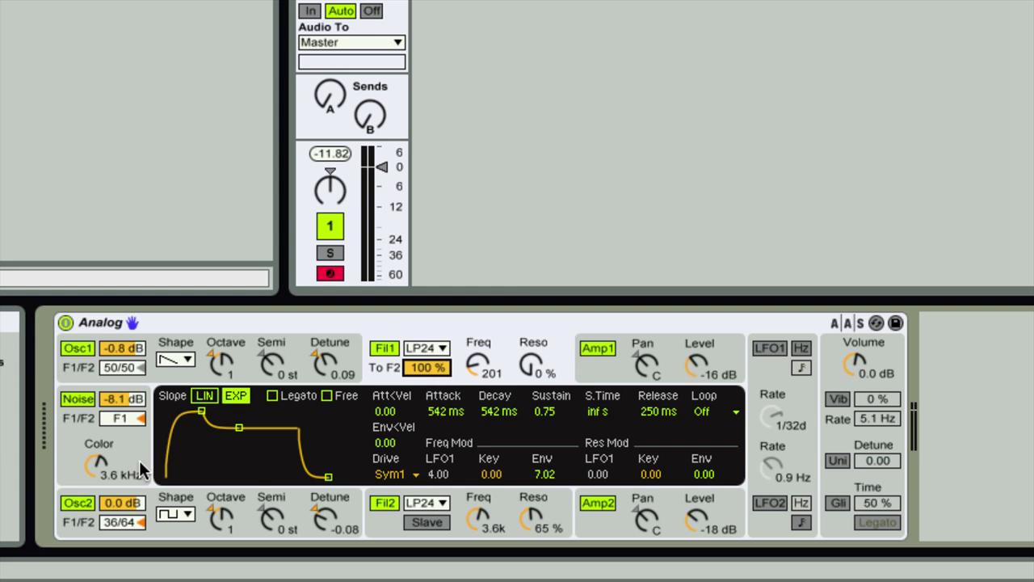
pyautogui.moveTo(119, 373)
pyautogui.mouseDown()
pyautogui.moveTo(119, 396)
pyautogui.moveTo(119, 356)
pyautogui.mouseUp()
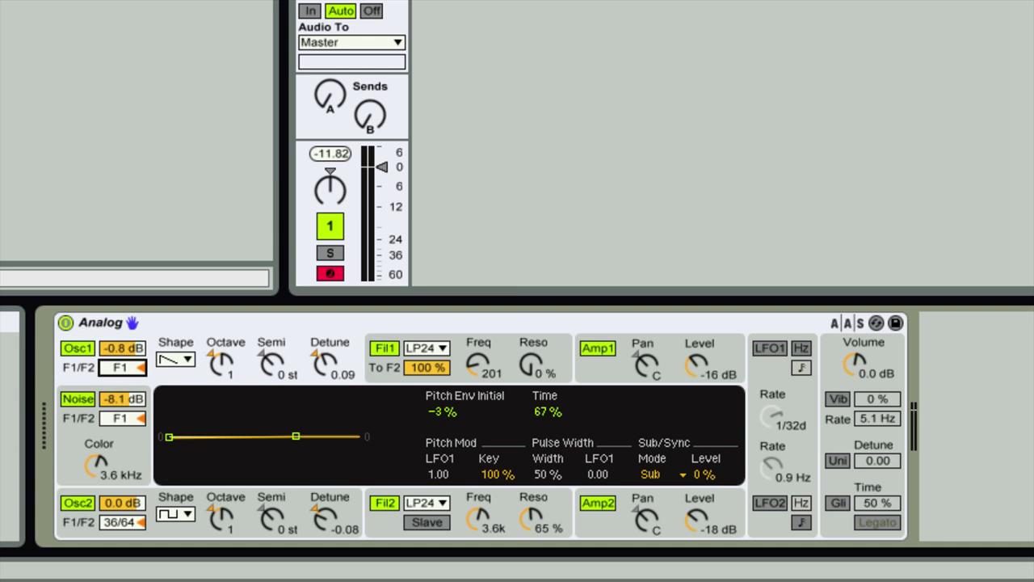
pyautogui.click(78, 502)
pyautogui.click(74, 398)
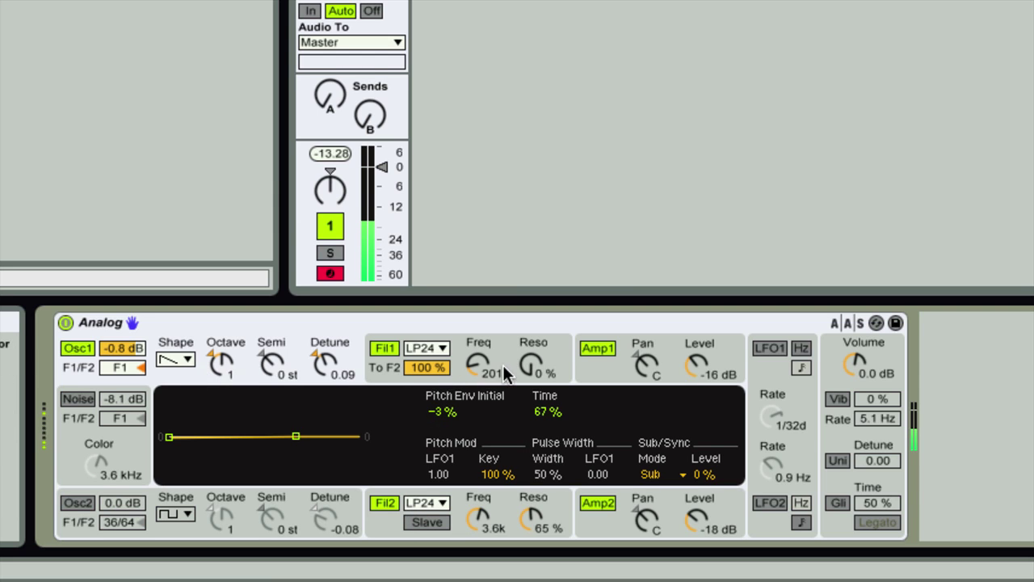
# Set filter 1's frequency to 190 and compare its send to filter 2 at 0% and 100%, ending at 100%.
pyautogui.moveTo(460, 368); pyautogui.dragTo(421, 428)
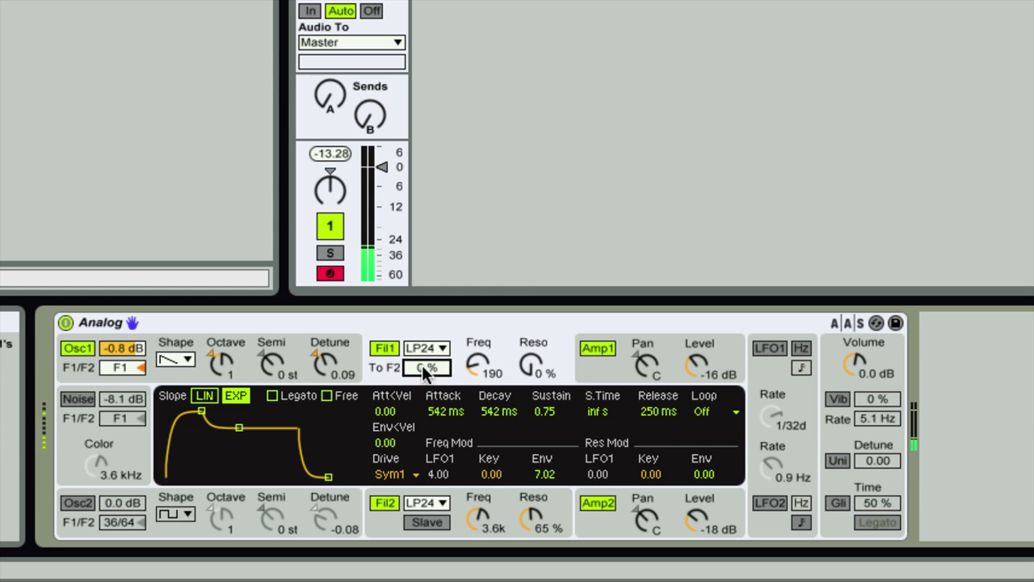
pyautogui.moveTo(422, 364); pyautogui.dragTo(422, 291)
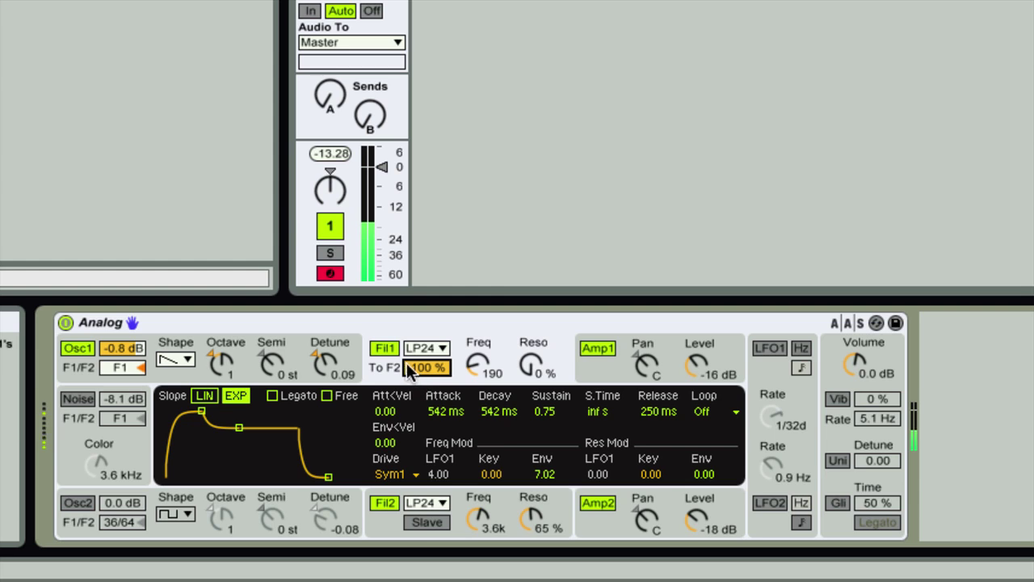
pyautogui.moveTo(428, 361); pyautogui.dragTo(429, 442)
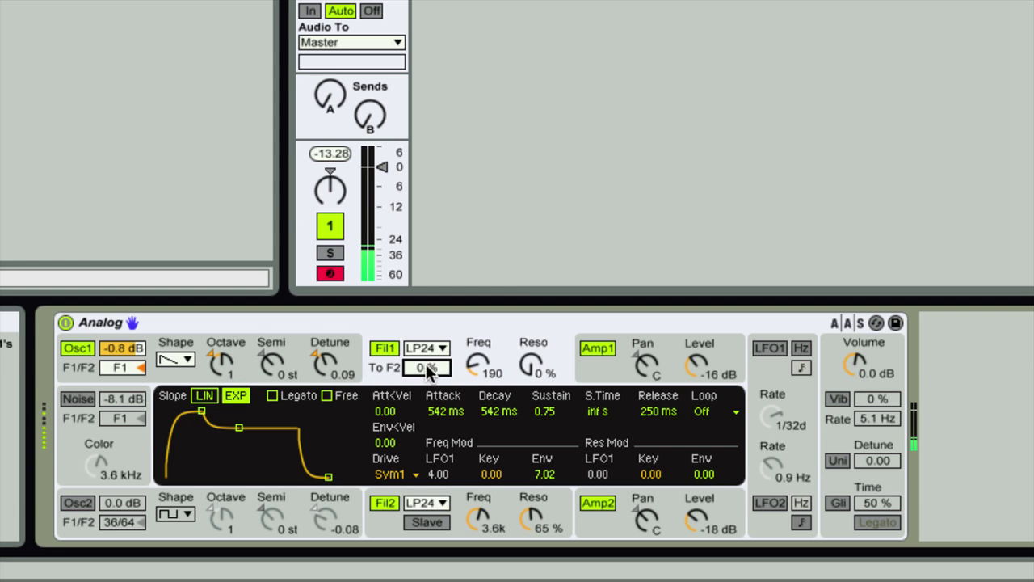
pyautogui.moveTo(426, 365); pyautogui.dragTo(425, 275)
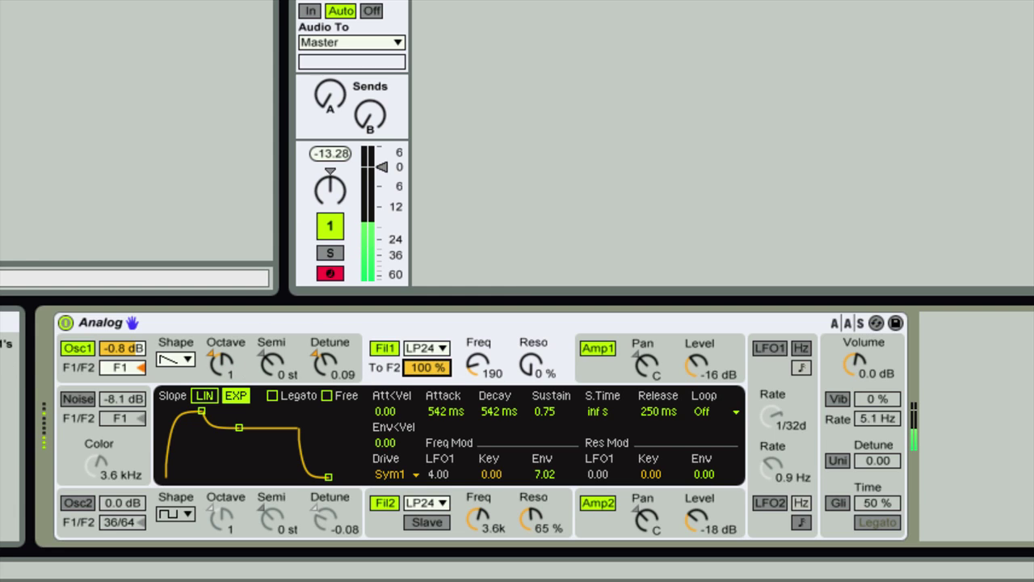
# Switch amp 2 off, set filter 1's send to filter 2 to 0%, and switch amp 2 back on.
pyautogui.click(603, 503)
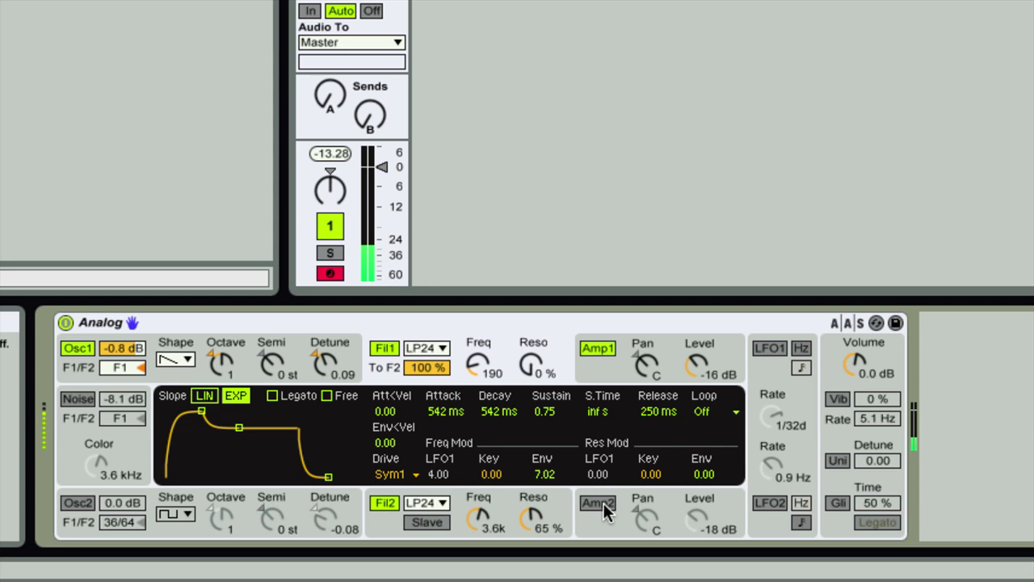
pyautogui.moveTo(429, 366); pyautogui.dragTo(428, 453)
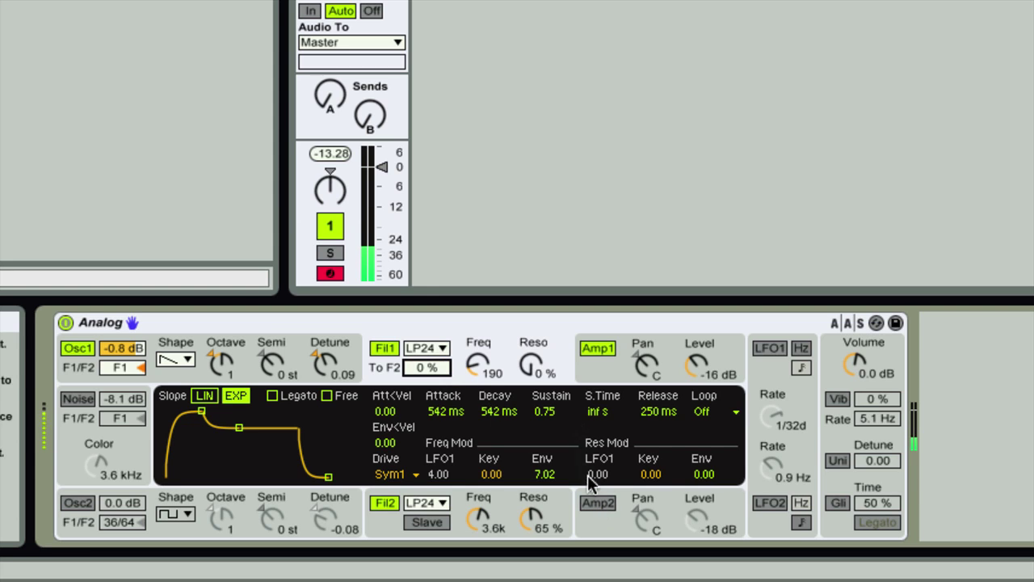
pyautogui.click(599, 503)
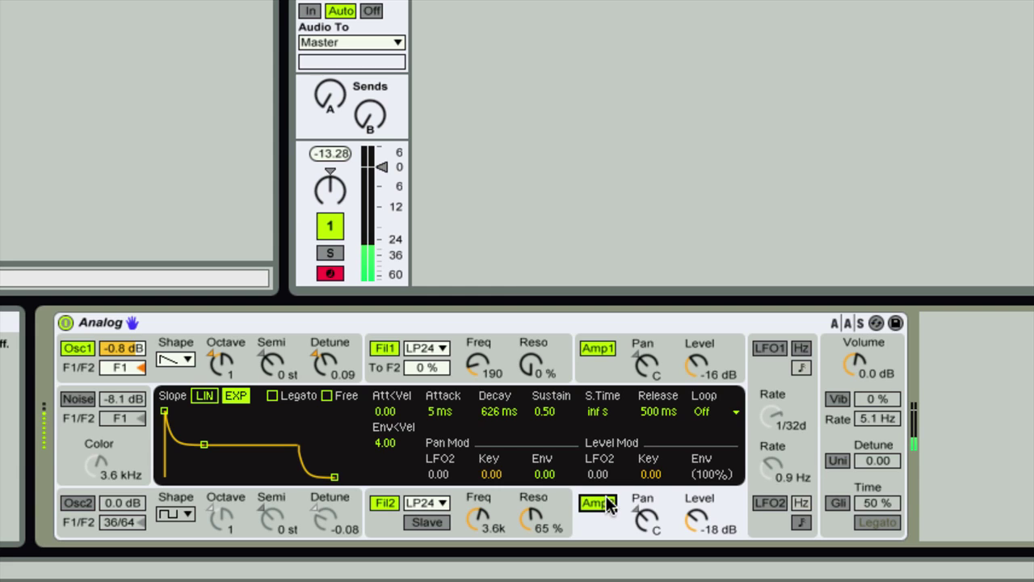